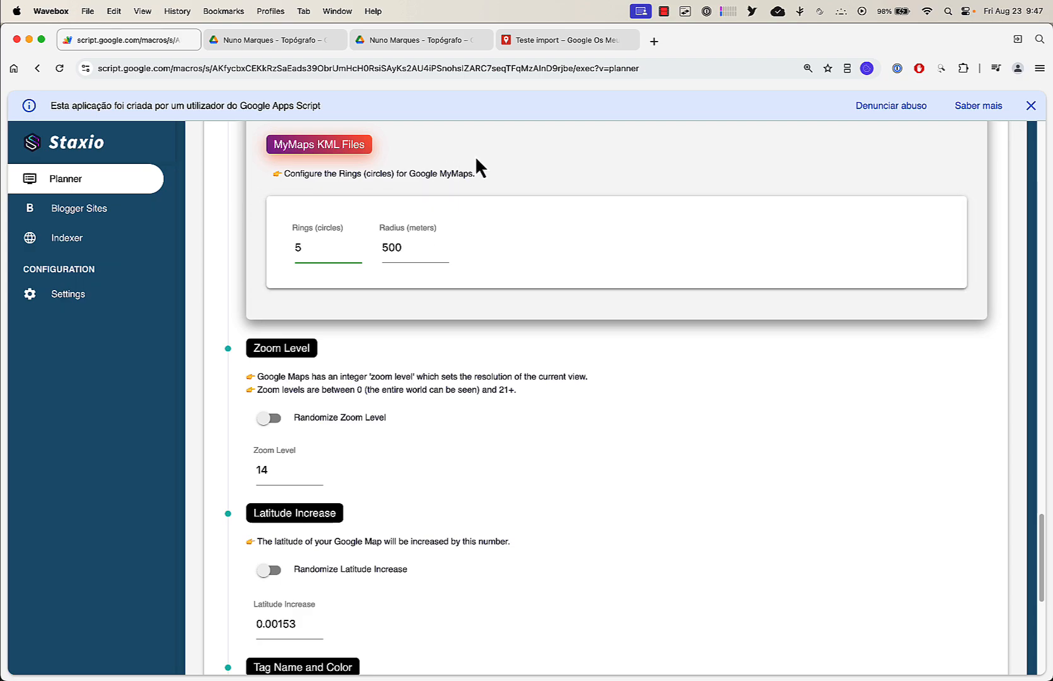
- Switch to Google Drive and download the KML Grid Part 1.kml file from the business folder
{"action": "left_click", "coordinate": [278, 49]}
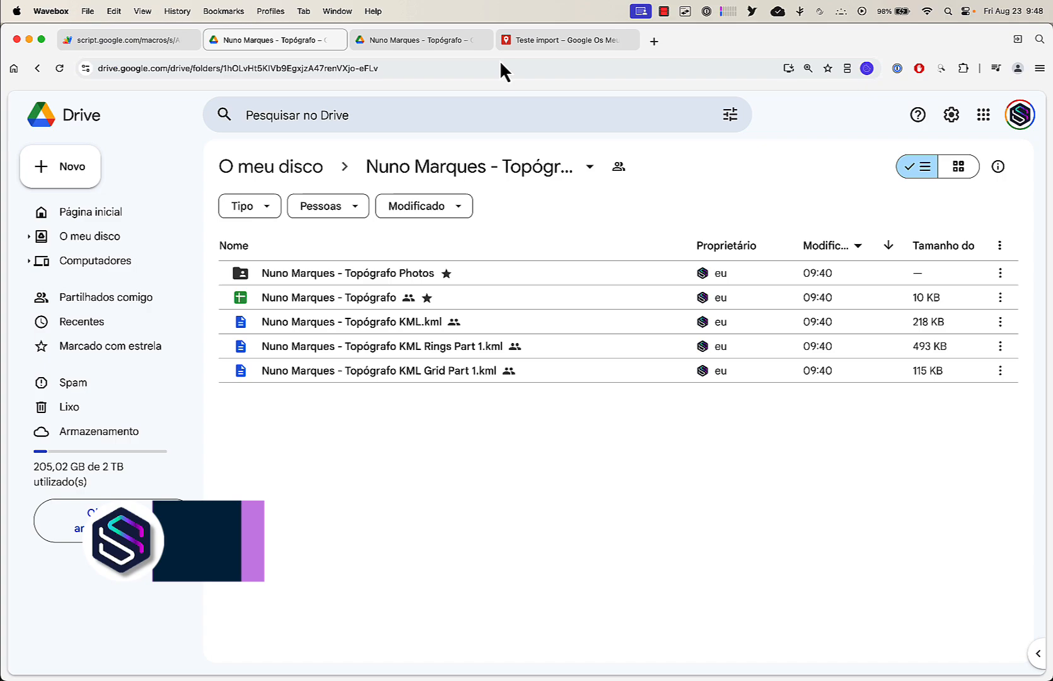
{"action": "left_click", "coordinate": [540, 47]}
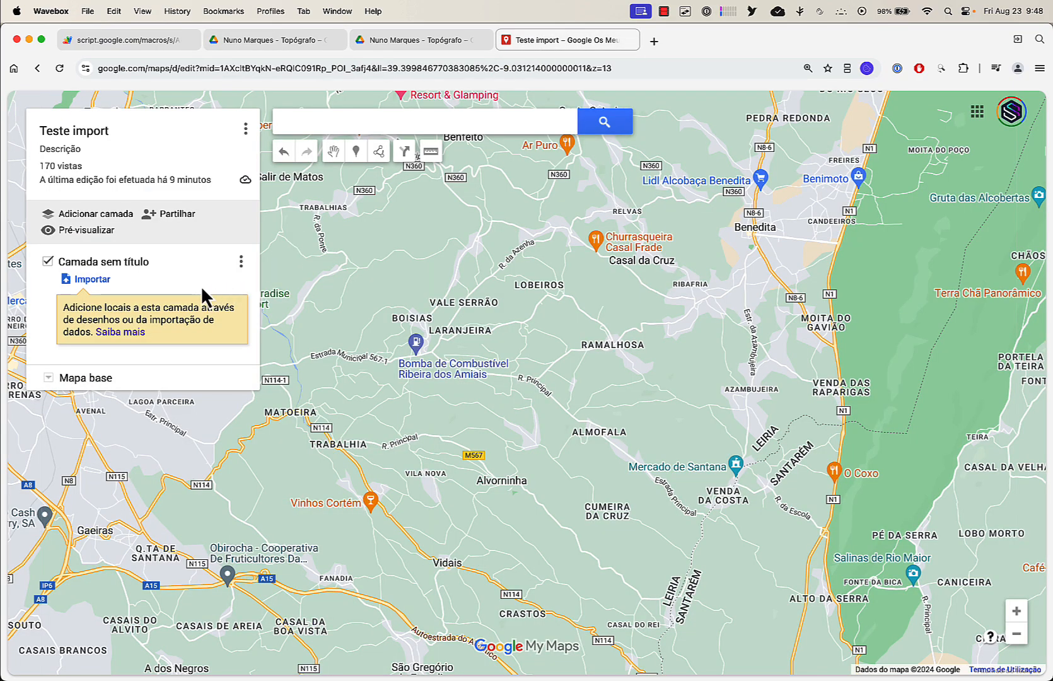
{"action": "left_click", "coordinate": [261, 46]}
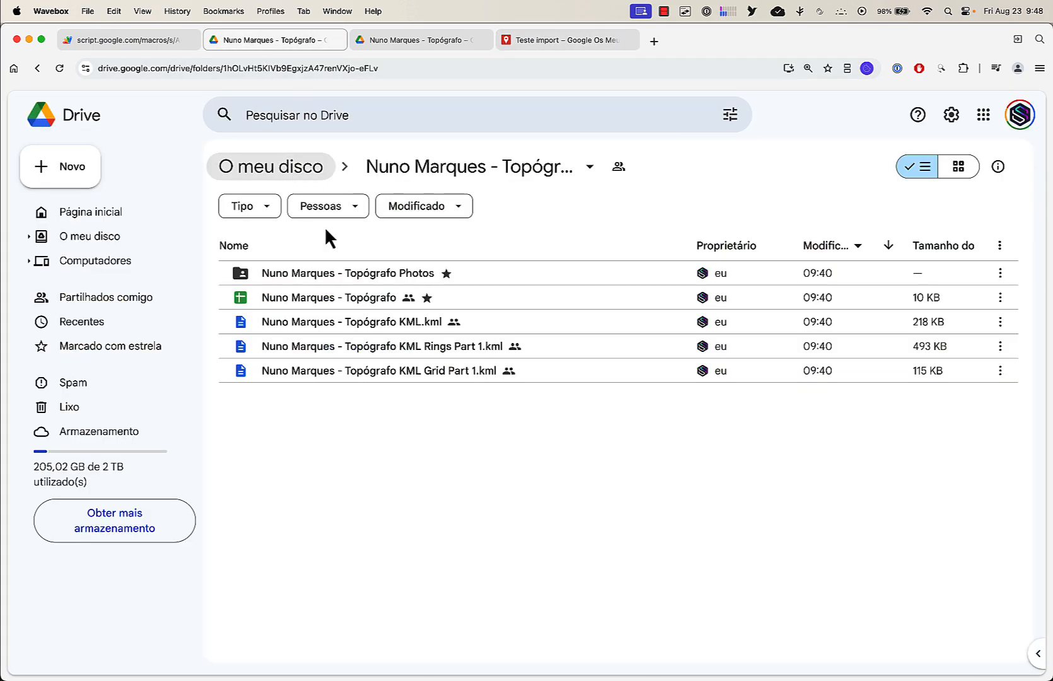
{"action": "right_click", "coordinate": [401, 376]}
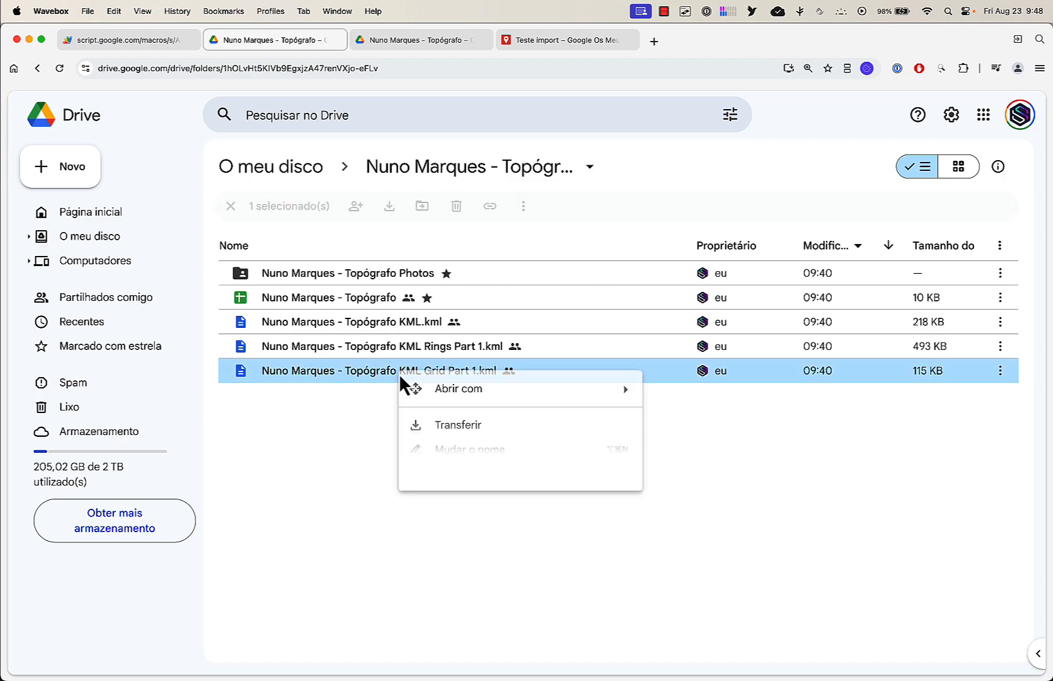
{"action": "left_click", "coordinate": [433, 429]}
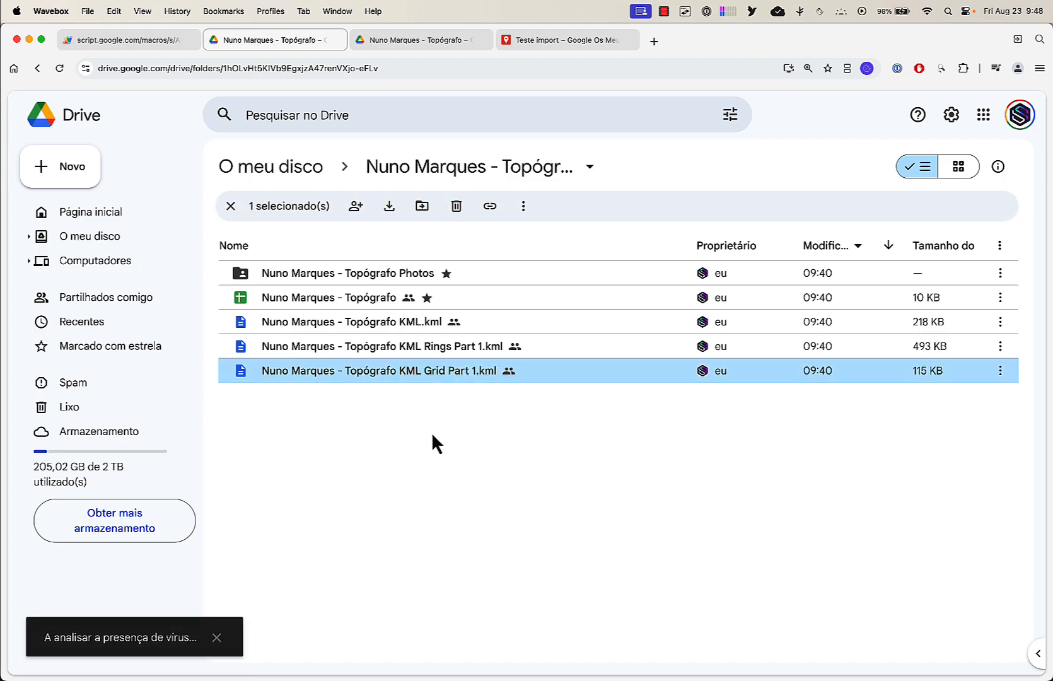
- In Google My Maps, import the downloaded KML Grid Part 1 (12).kml file into the untitled layer of the Teste import map
{"action": "left_click", "coordinate": [531, 40]}
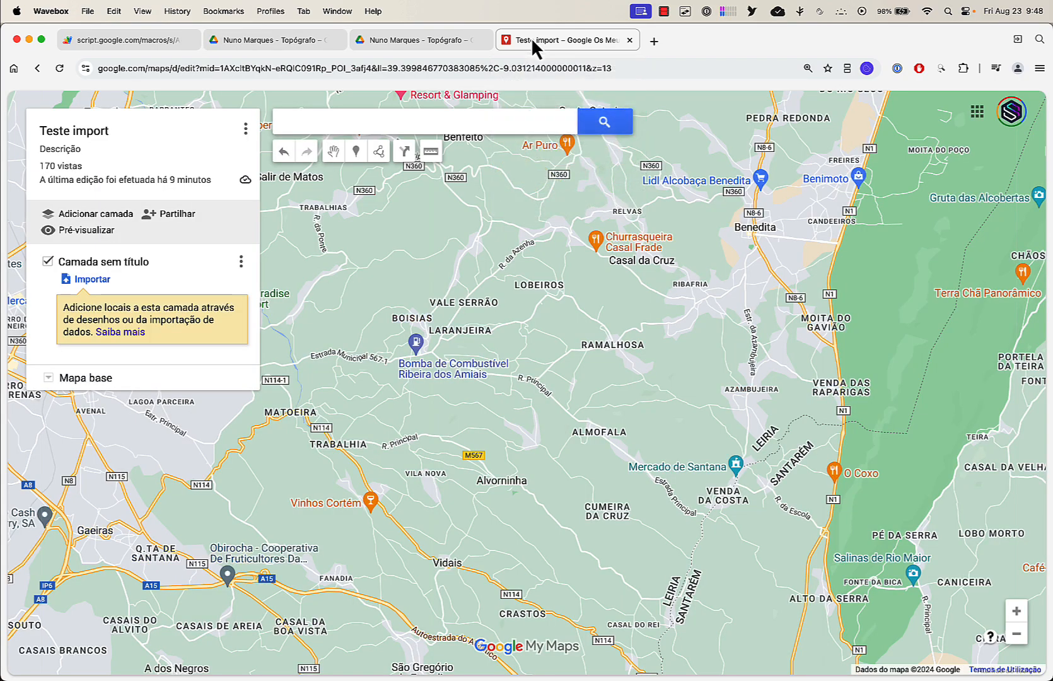
{"action": "left_click", "coordinate": [95, 283]}
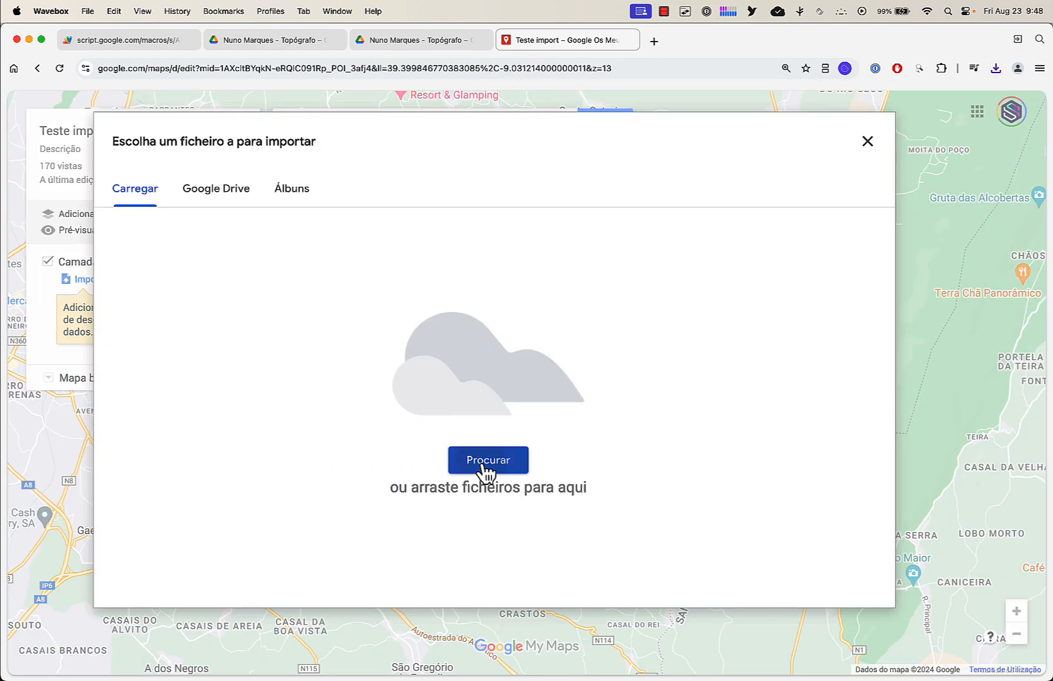
{"action": "left_click", "coordinate": [484, 465]}
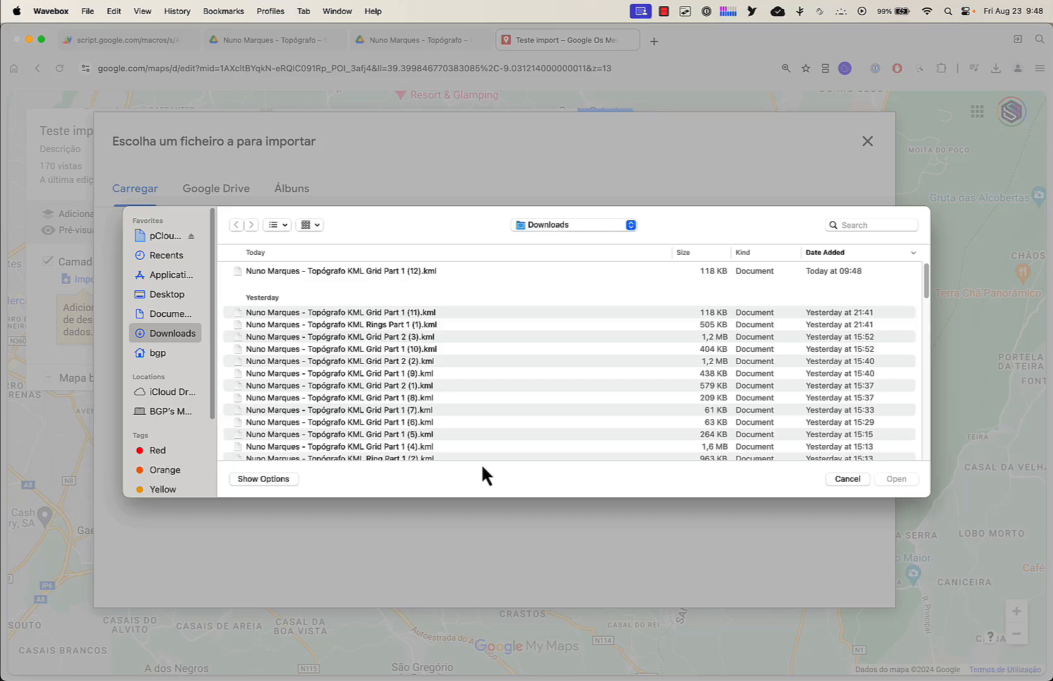
{"action": "double_click", "coordinate": [346, 271]}
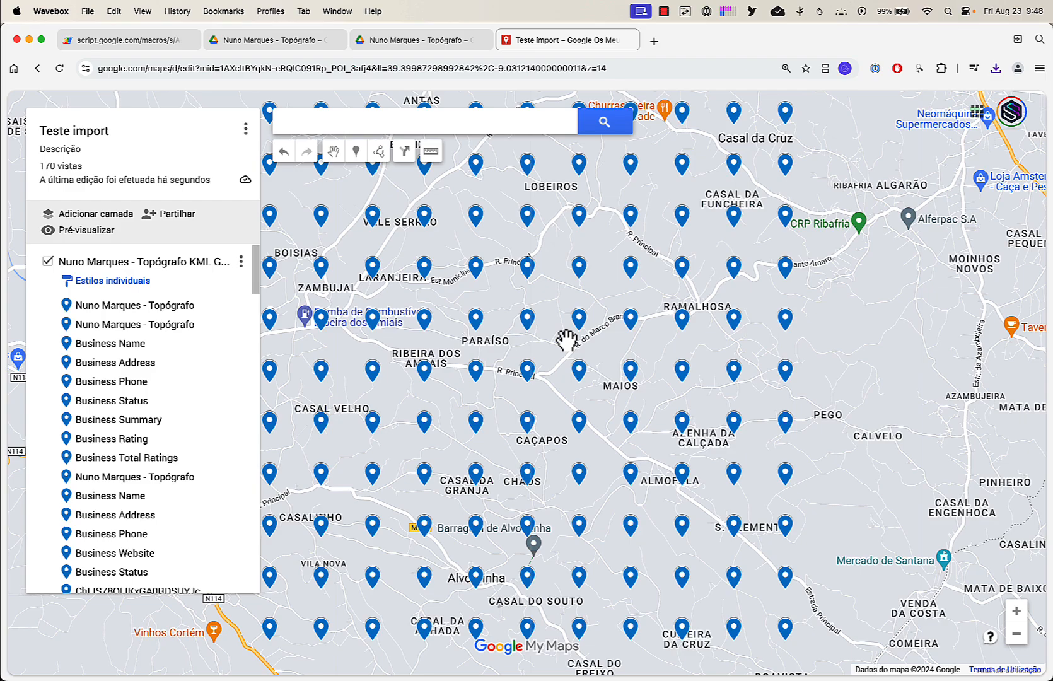
{"action": "left_click", "coordinate": [1016, 634]}
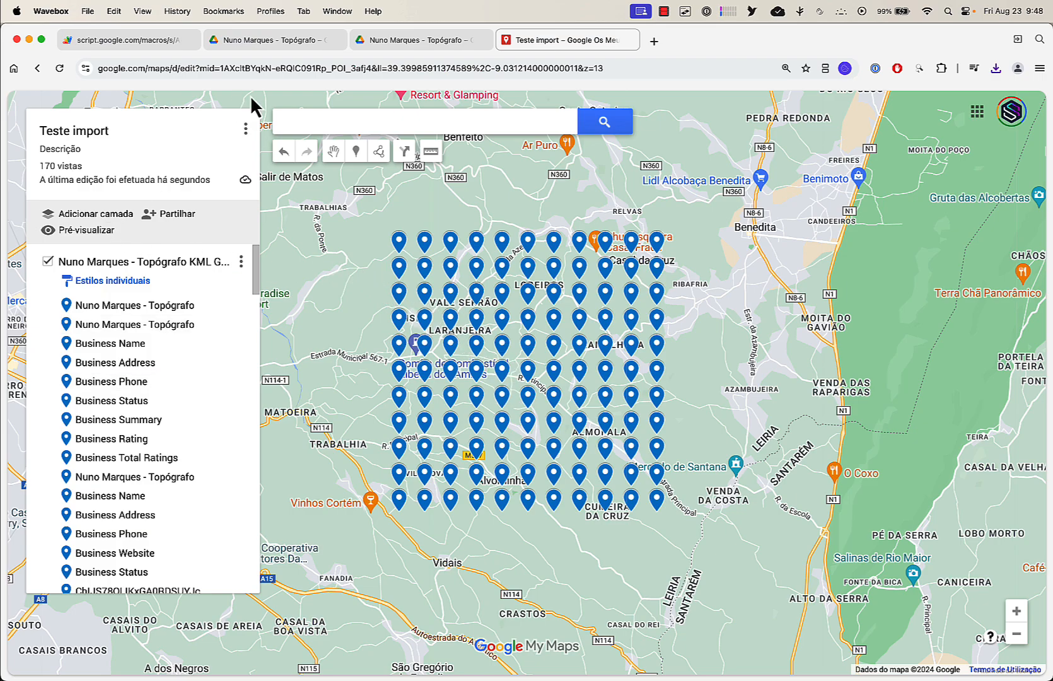
- Switch back to Google Drive and download the KML Rings Part 1.kml file from the business folder
{"action": "left_click", "coordinate": [257, 45]}
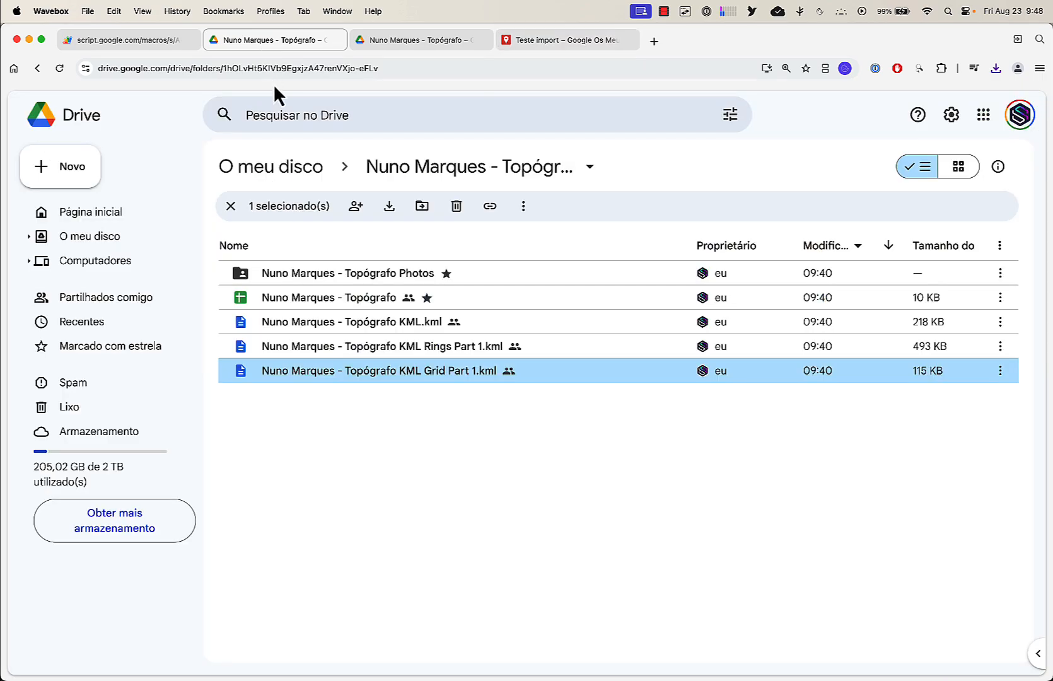
{"action": "right_click", "coordinate": [438, 346]}
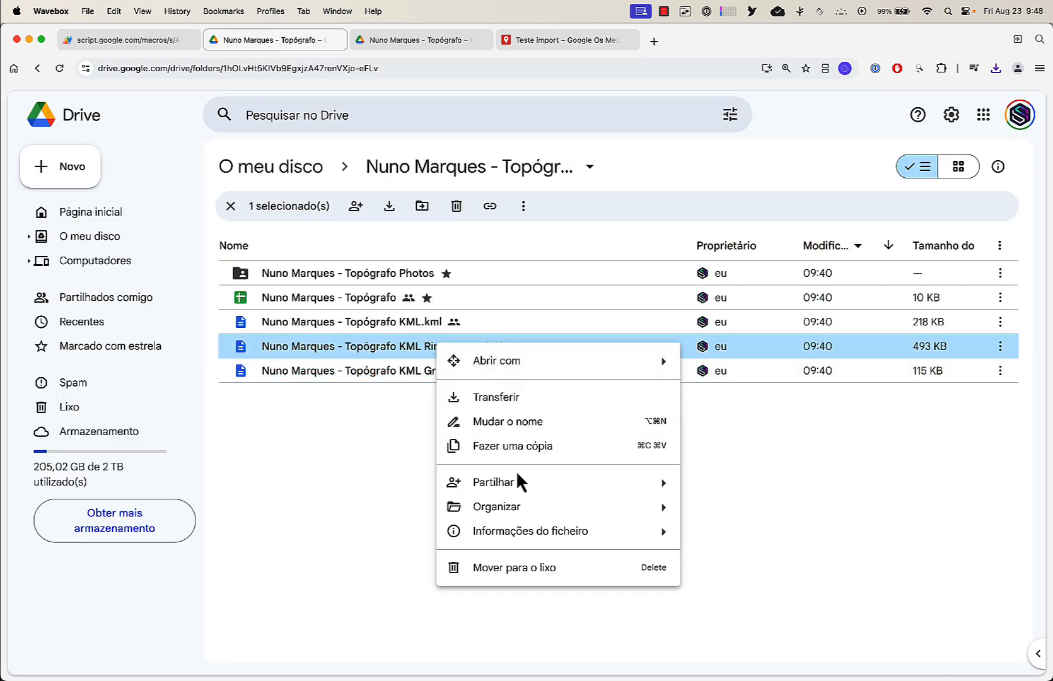
{"action": "left_click", "coordinate": [484, 398]}
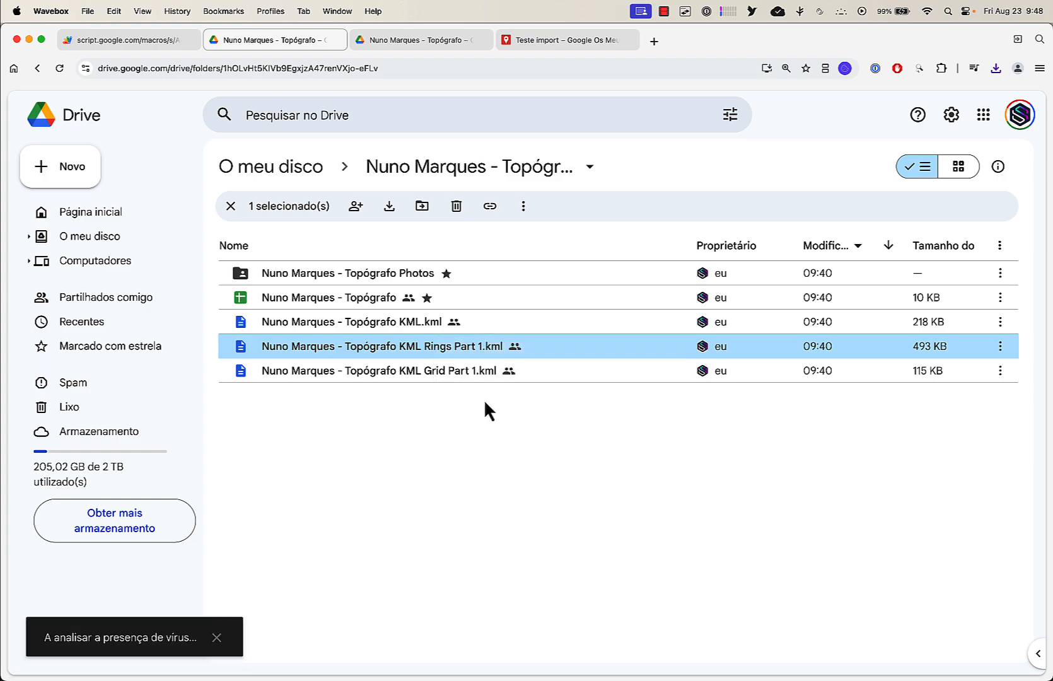
{"action": "left_click", "coordinate": [530, 42]}
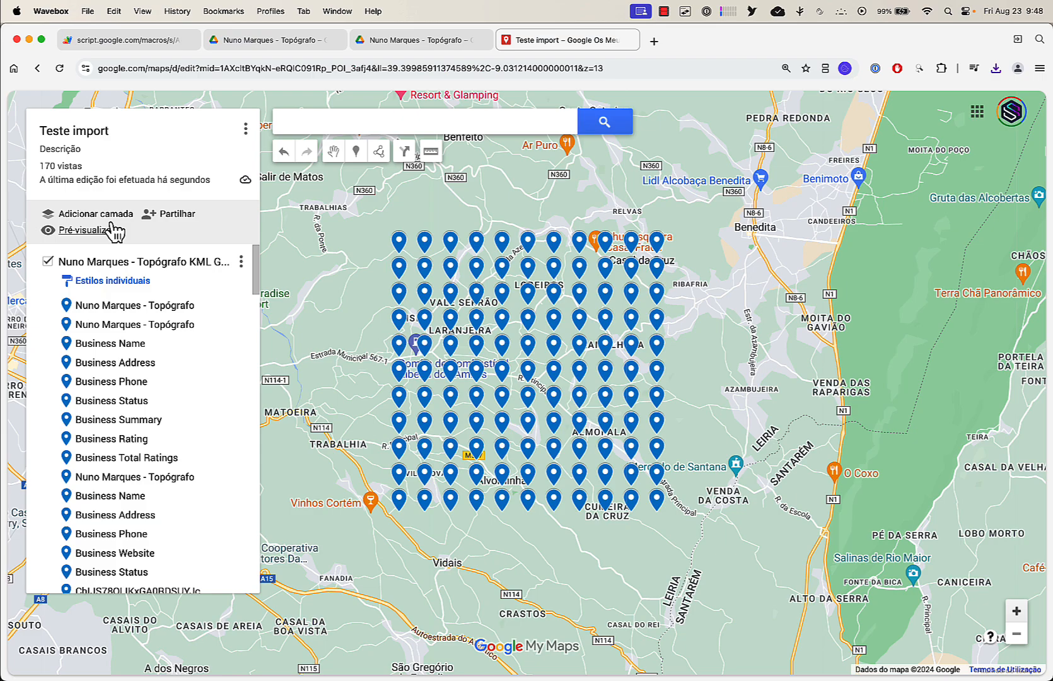
{"action": "left_click", "coordinate": [238, 39]}
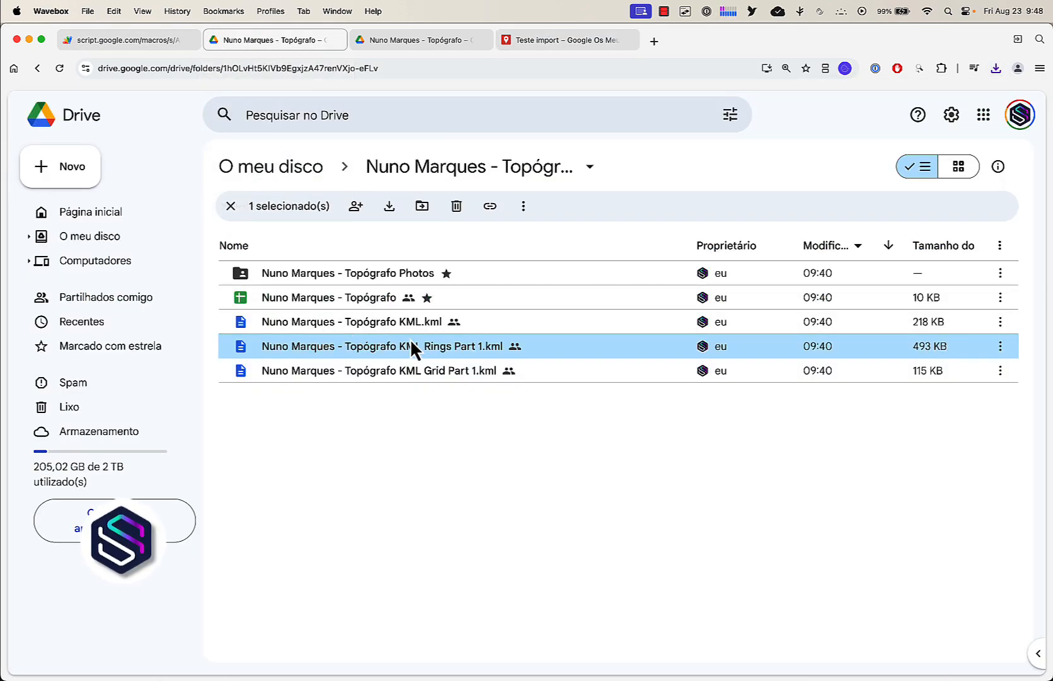
- In Google My Maps, add a new layer to the Teste import map and import KML Rings Part 1 (2).kml into it
{"action": "left_click", "coordinate": [519, 43]}
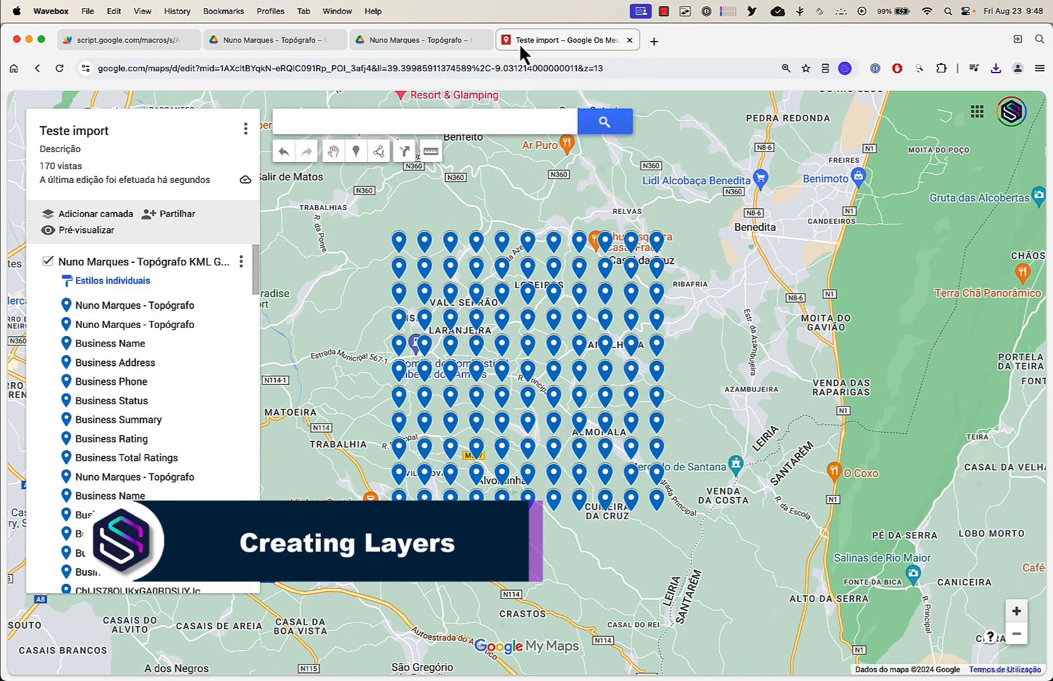
{"action": "left_click", "coordinate": [97, 214]}
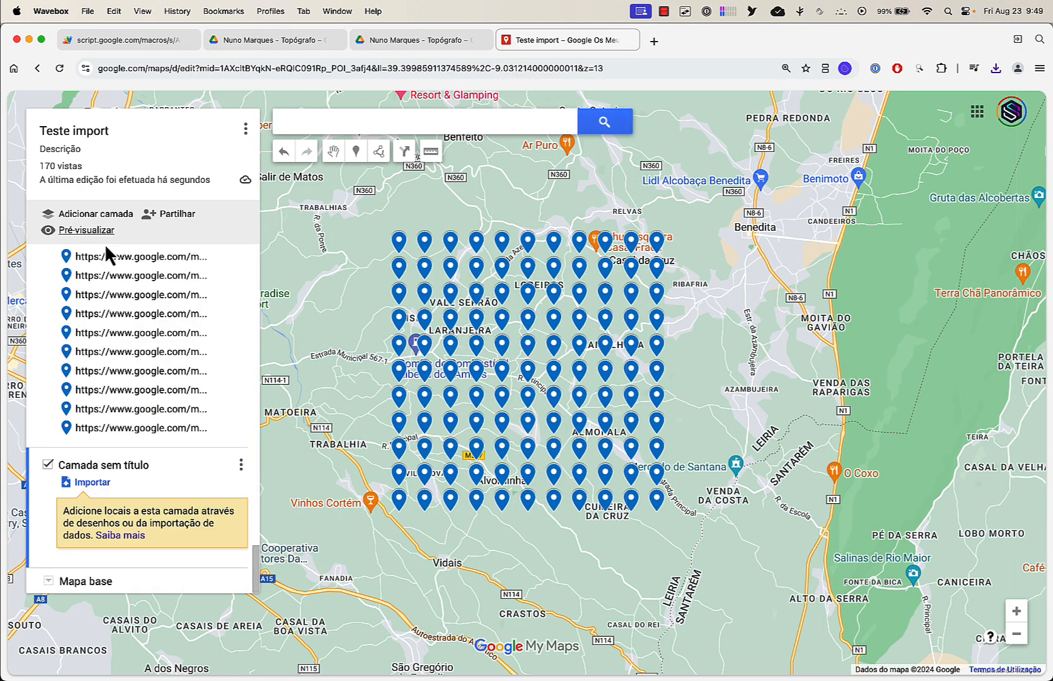
{"action": "left_click", "coordinate": [92, 482]}
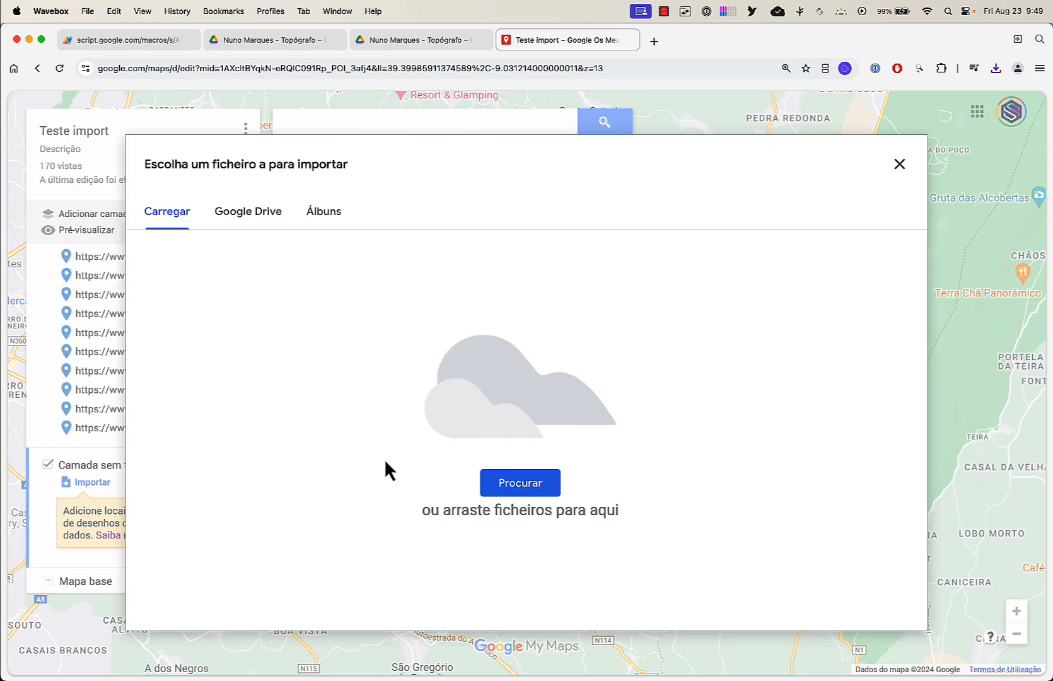
{"action": "left_click", "coordinate": [517, 486]}
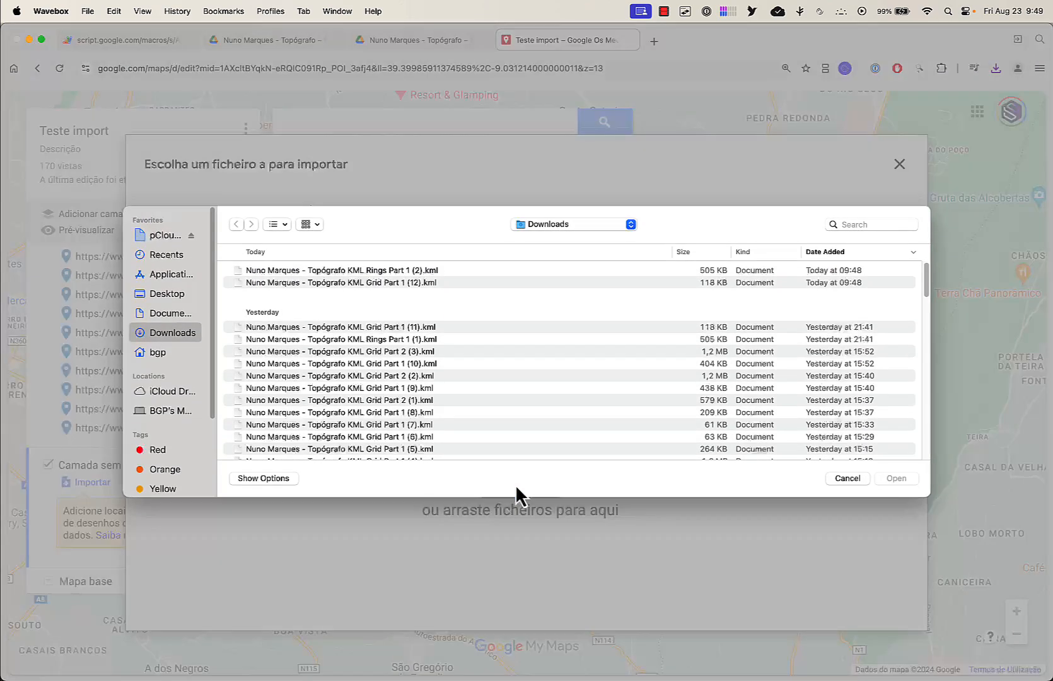
{"action": "double_click", "coordinate": [396, 273]}
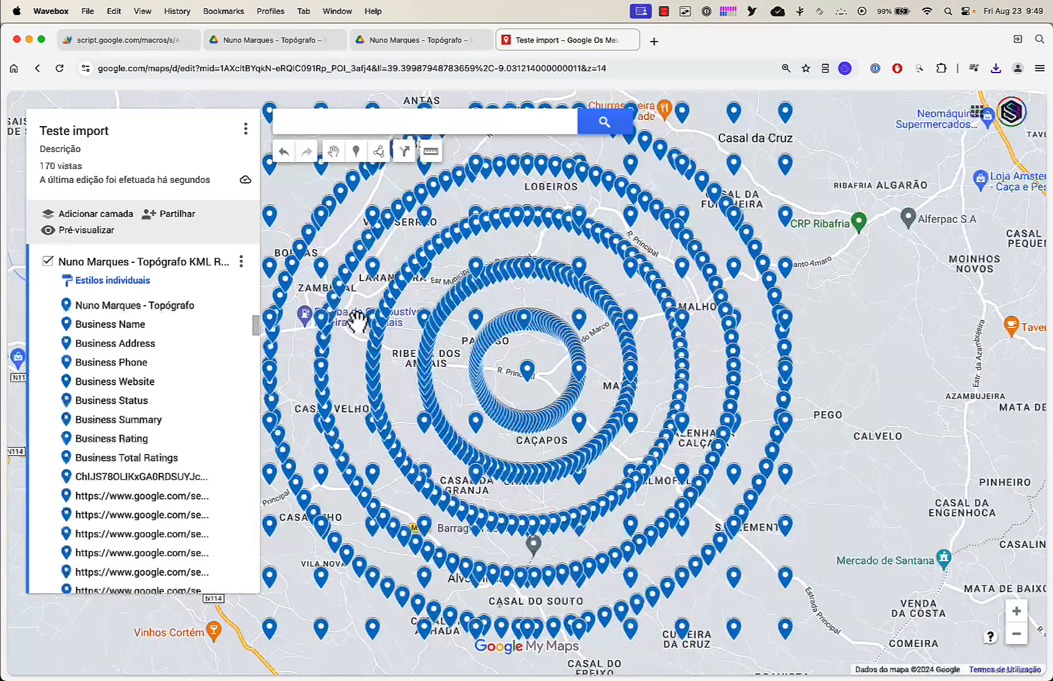
{"action": "left_click", "coordinate": [1016, 634]}
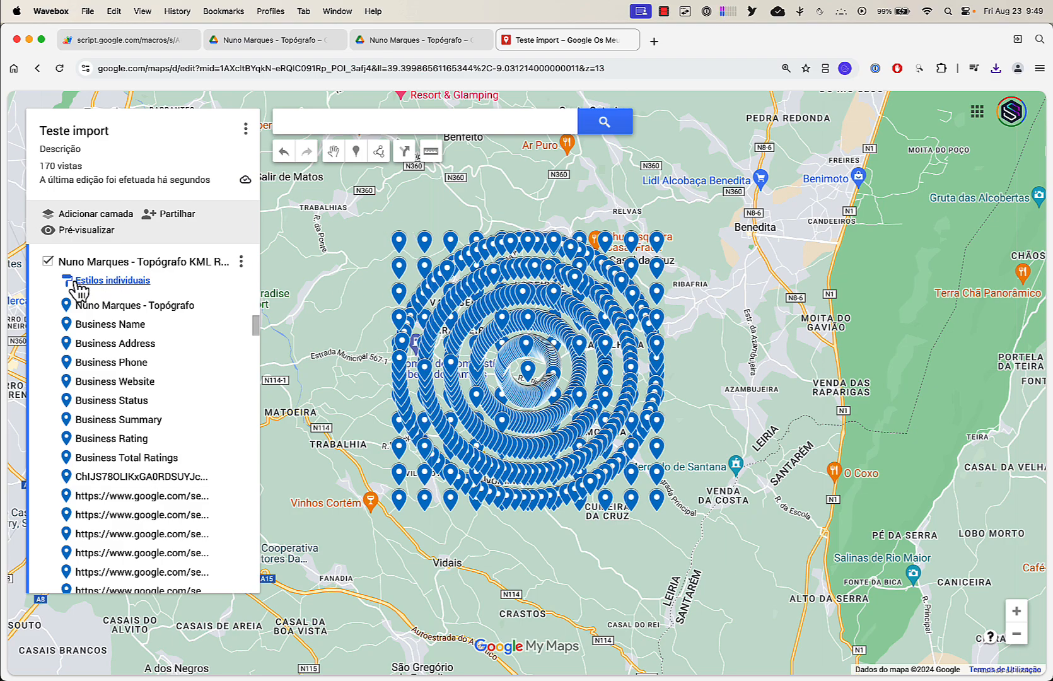
- Toggle the visibility of the grid and rings layers to view each one alone, and finish with both layers shown
{"action": "left_click", "coordinate": [50, 263]}
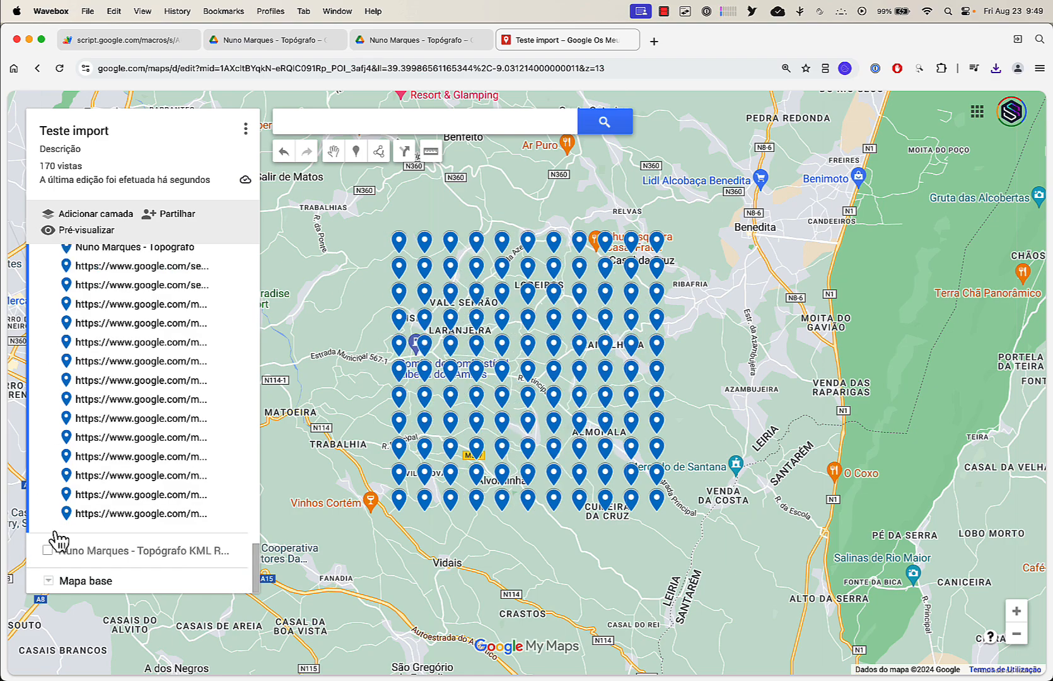
{"action": "left_click", "coordinate": [48, 551]}
{"action": "left_click", "coordinate": [48, 551]}
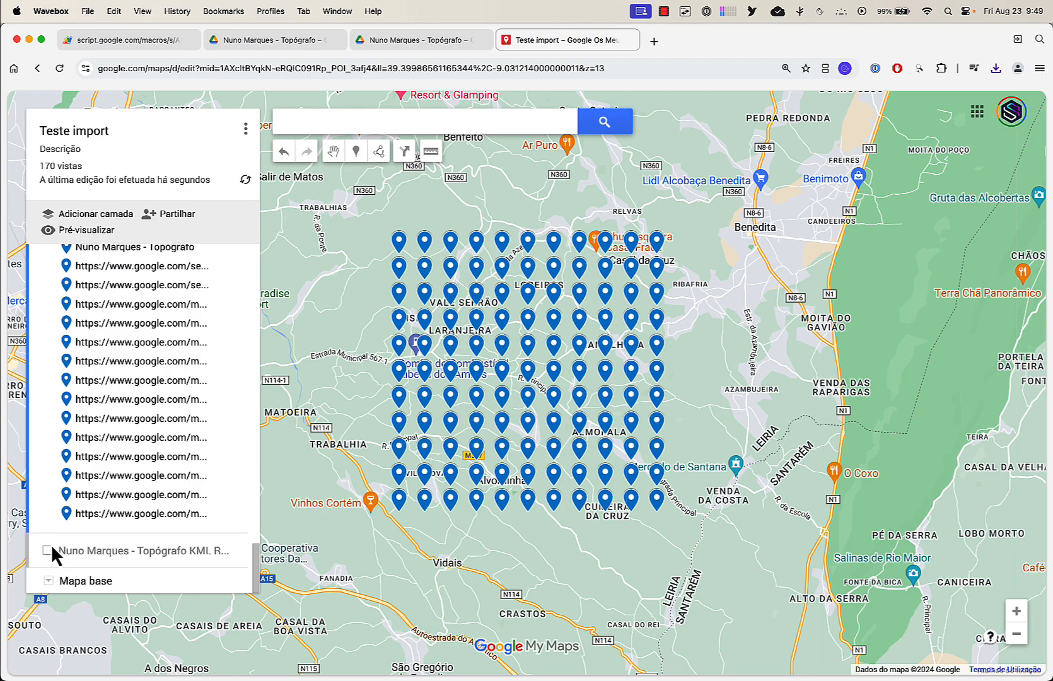
{"action": "scroll", "coordinate": [73, 477], "scroll_direction": "up", "scroll_amount": 5}
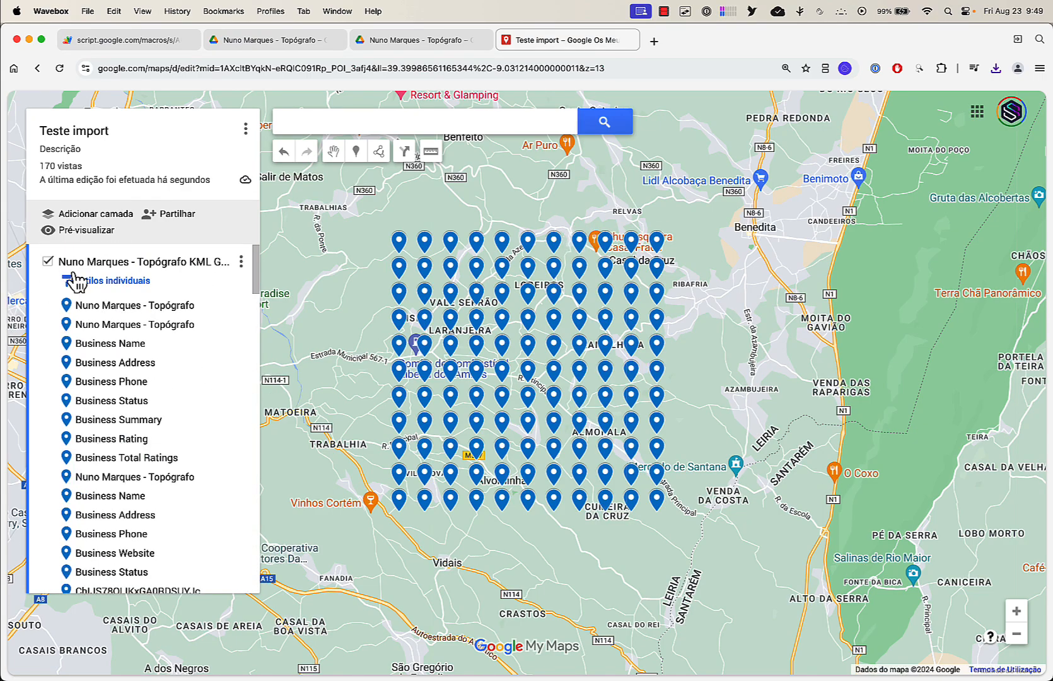
{"action": "left_click", "coordinate": [48, 262]}
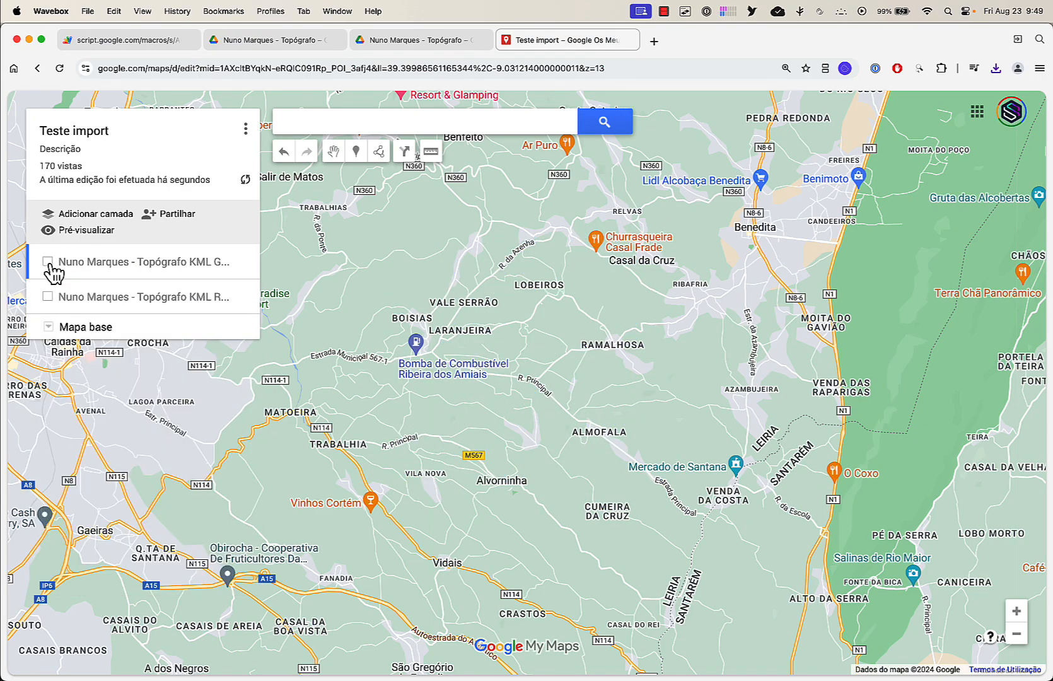
{"action": "left_click", "coordinate": [48, 296]}
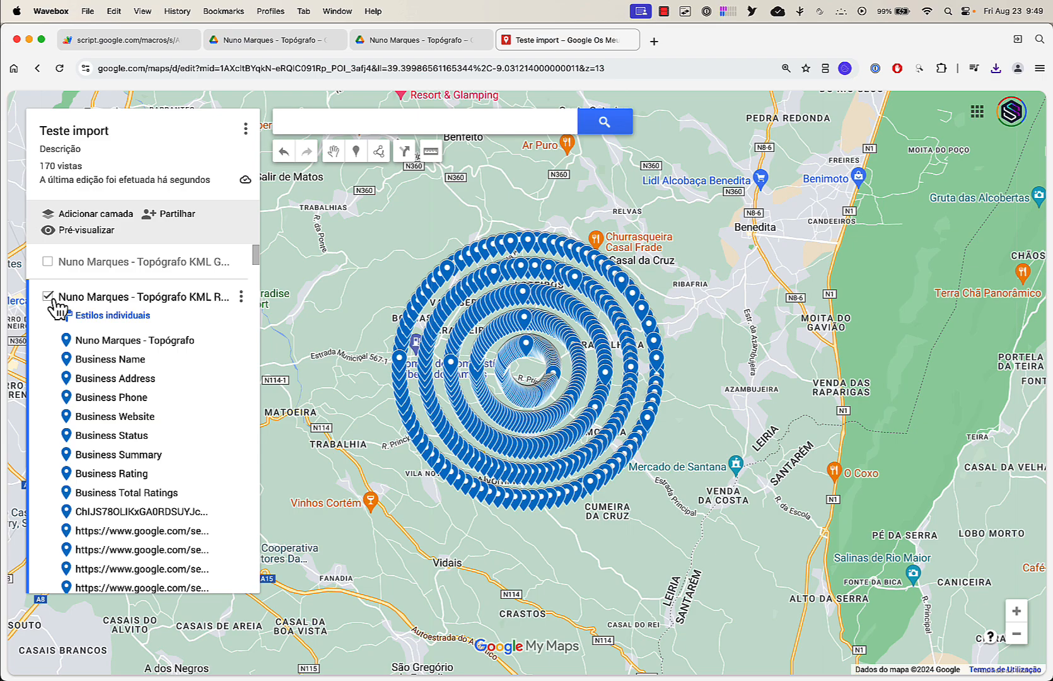
{"action": "left_click", "coordinate": [48, 297]}
{"action": "left_click", "coordinate": [49, 262]}
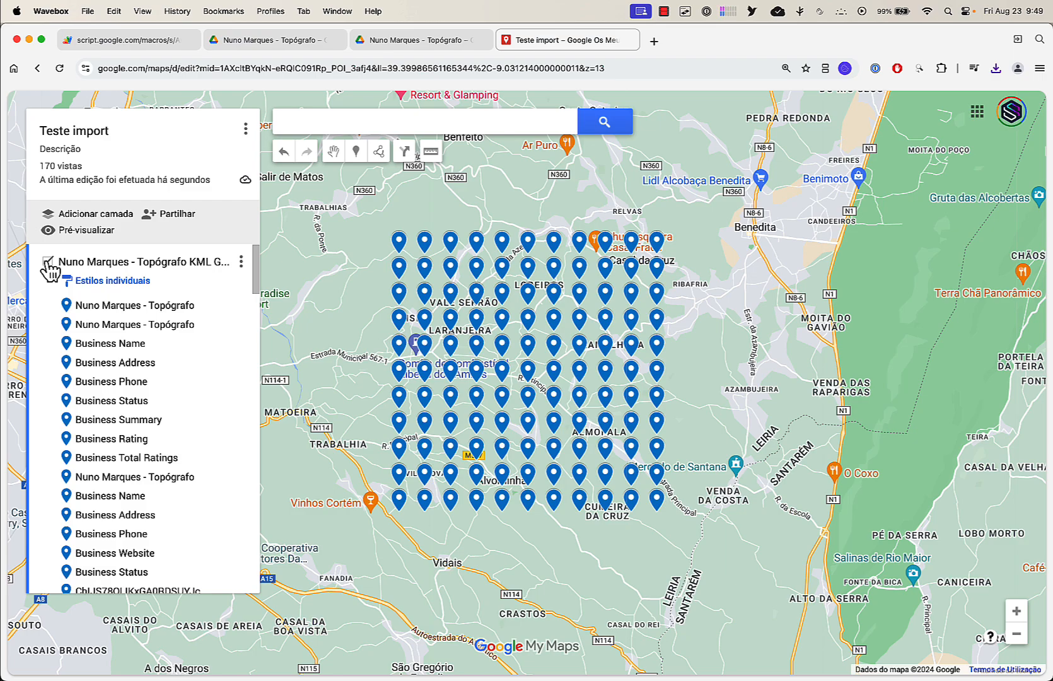
{"action": "left_click", "coordinate": [48, 262]}
{"action": "left_click", "coordinate": [53, 295]}
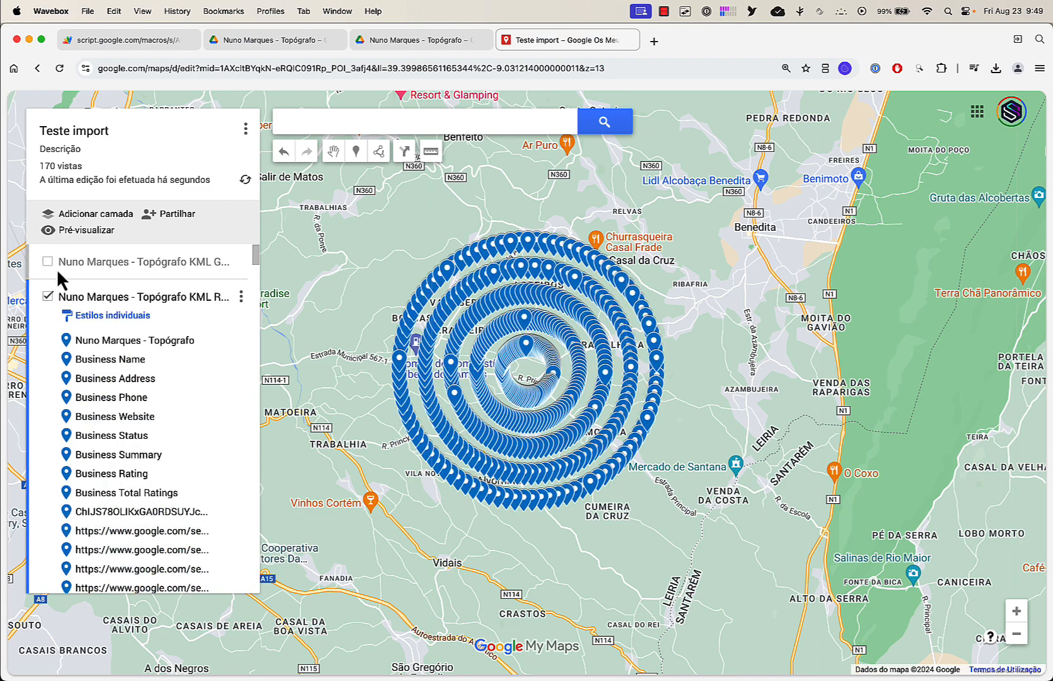
{"action": "left_click", "coordinate": [48, 262]}
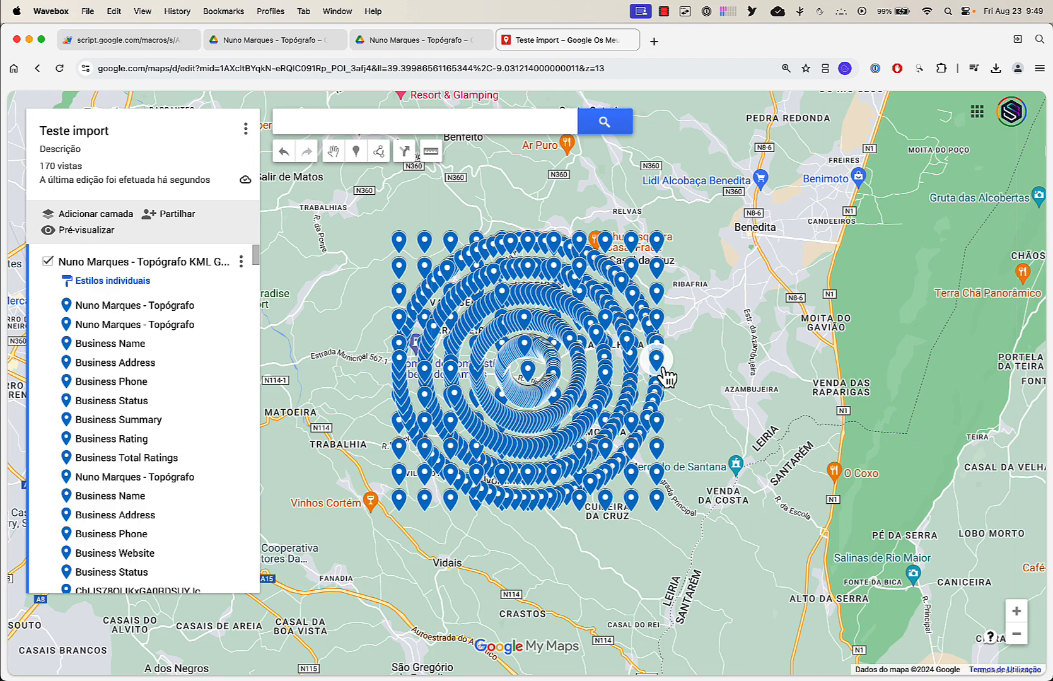
- Switch to the Staxio planner and set the number of rings (circles) for the MyMaps KML files to 20
{"action": "left_click", "coordinate": [165, 47]}
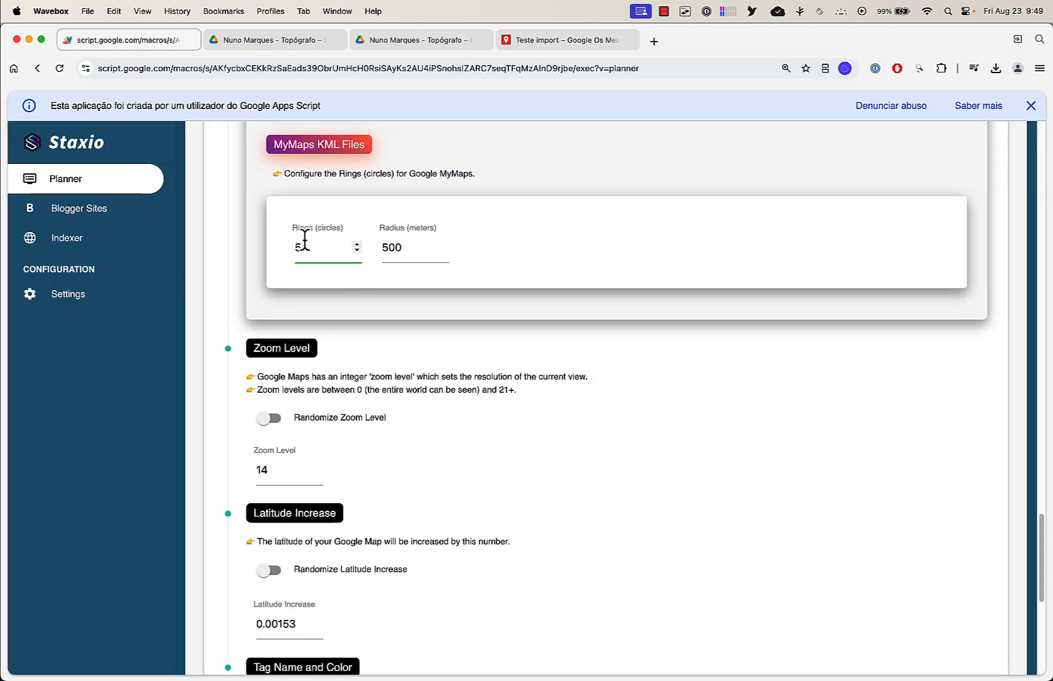
{"action": "left_click", "coordinate": [552, 47]}
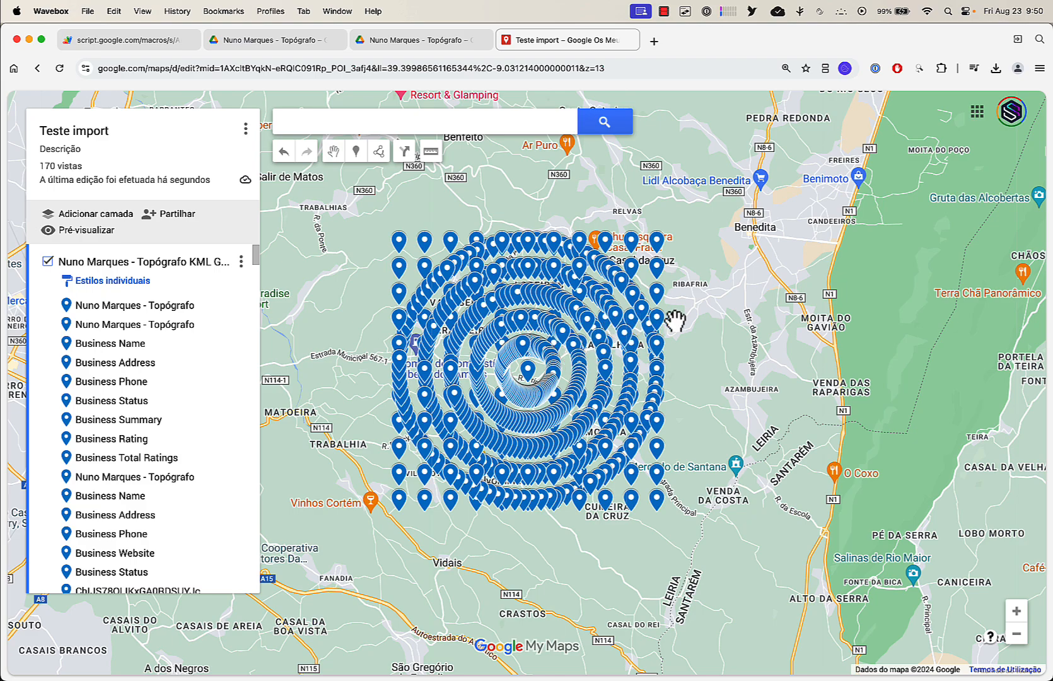
{"action": "left_click", "coordinate": [135, 50]}
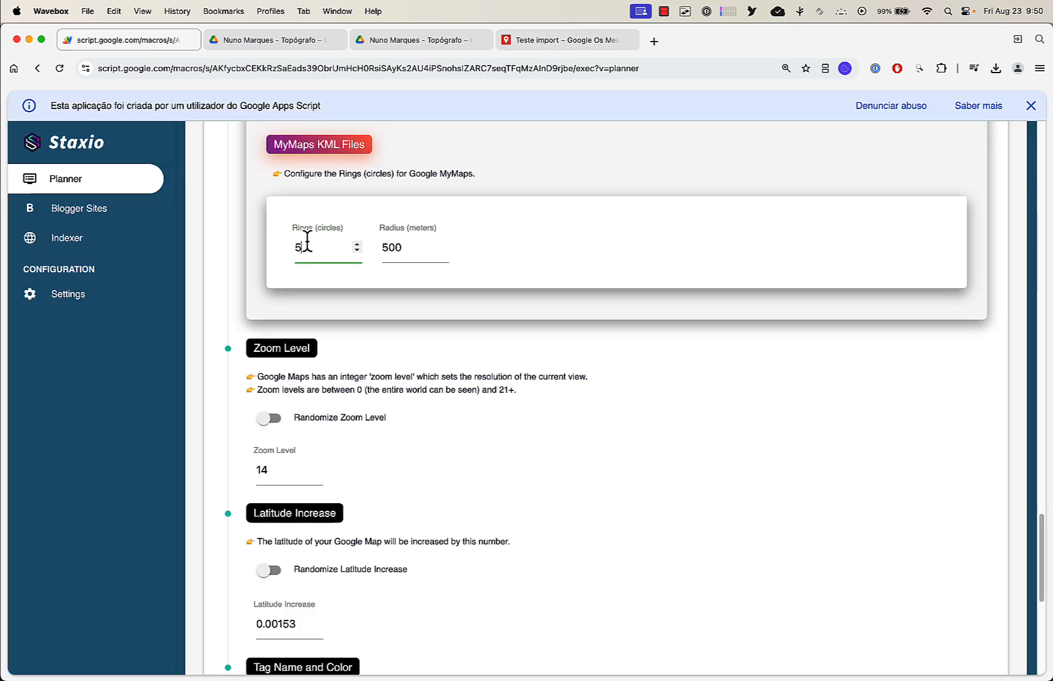
{"action": "key", "text": "super+a"}
{"action": "type", "text": "20"}
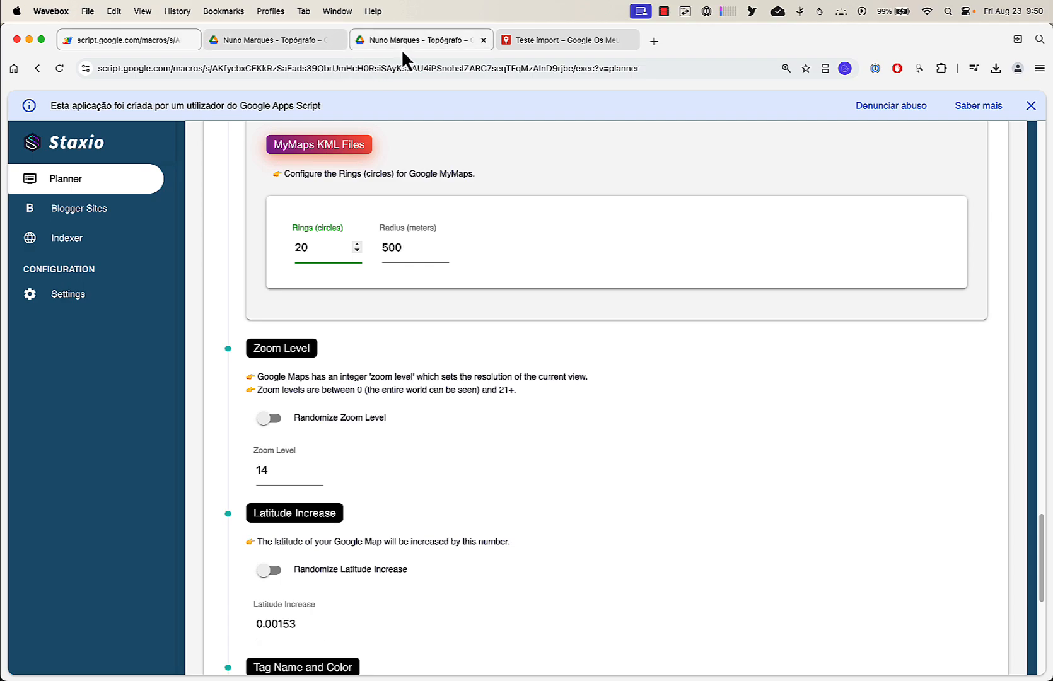
{"action": "left_click", "coordinate": [555, 41]}
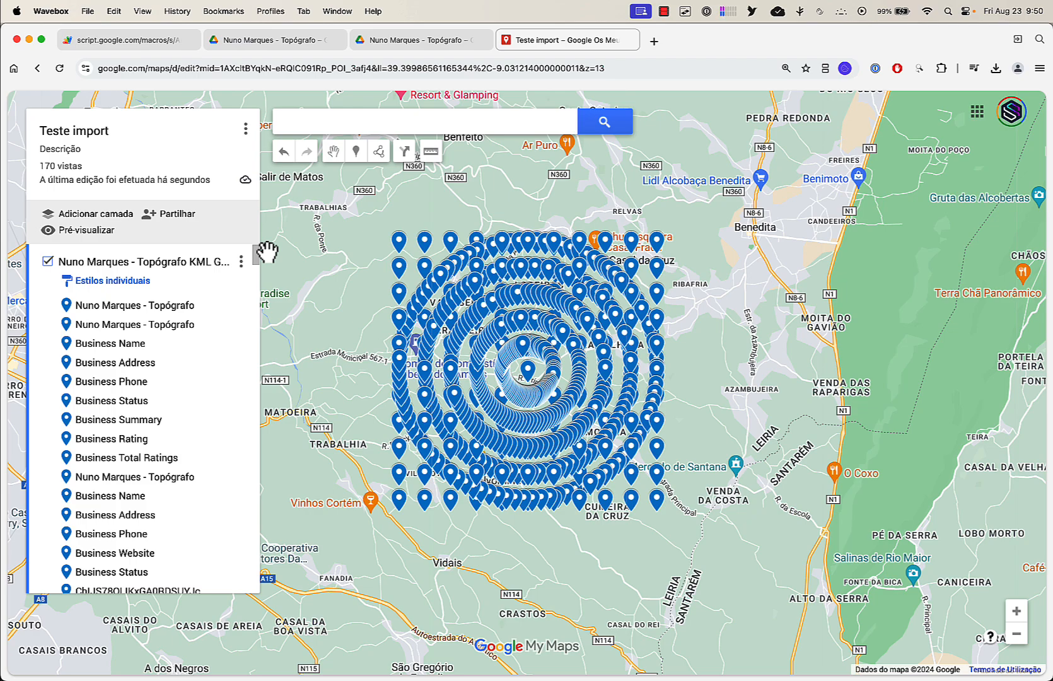
{"action": "left_click", "coordinate": [117, 43]}
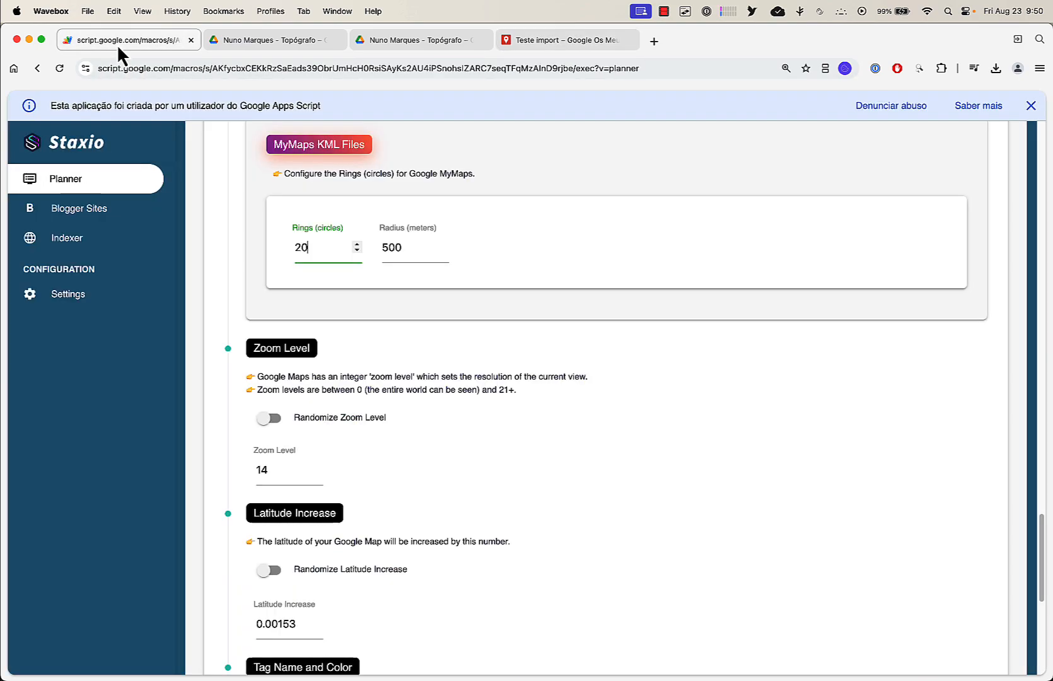
- Switch to Google My Maps and delete both the grid and rings layers from the Teste import map
{"action": "left_click", "coordinate": [546, 45]}
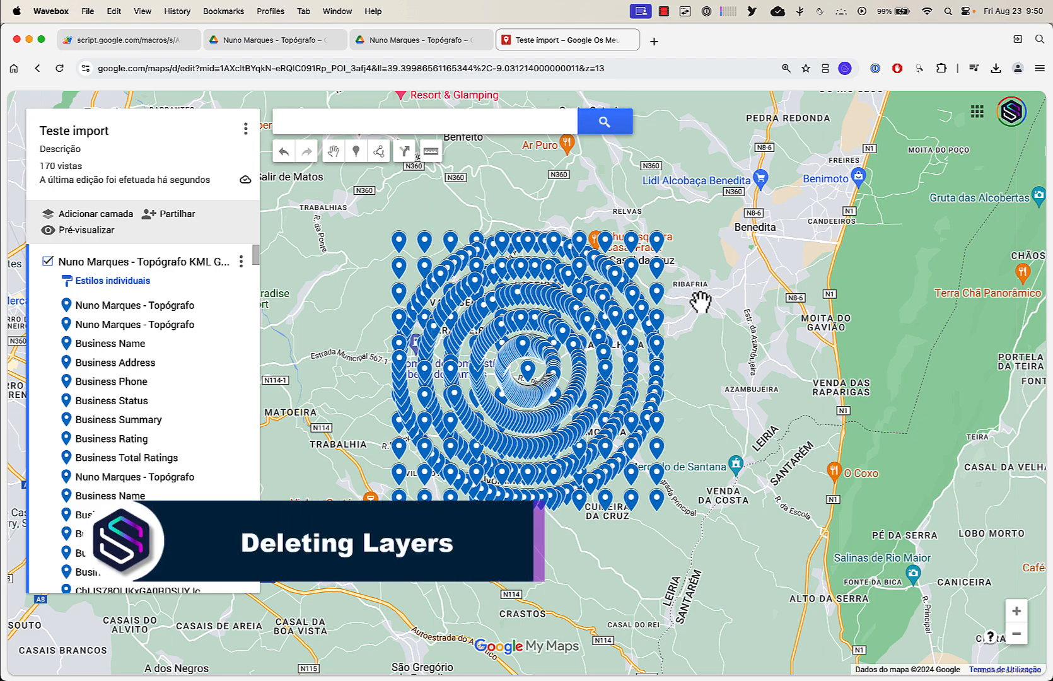
{"action": "left_click", "coordinate": [241, 261]}
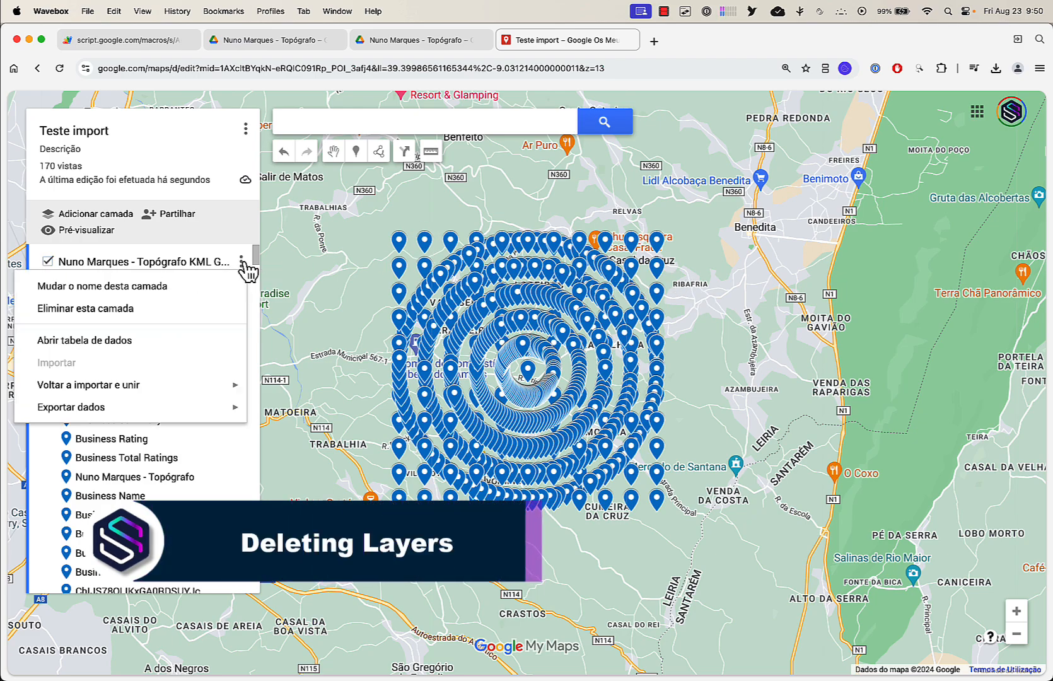
{"action": "left_click", "coordinate": [188, 307]}
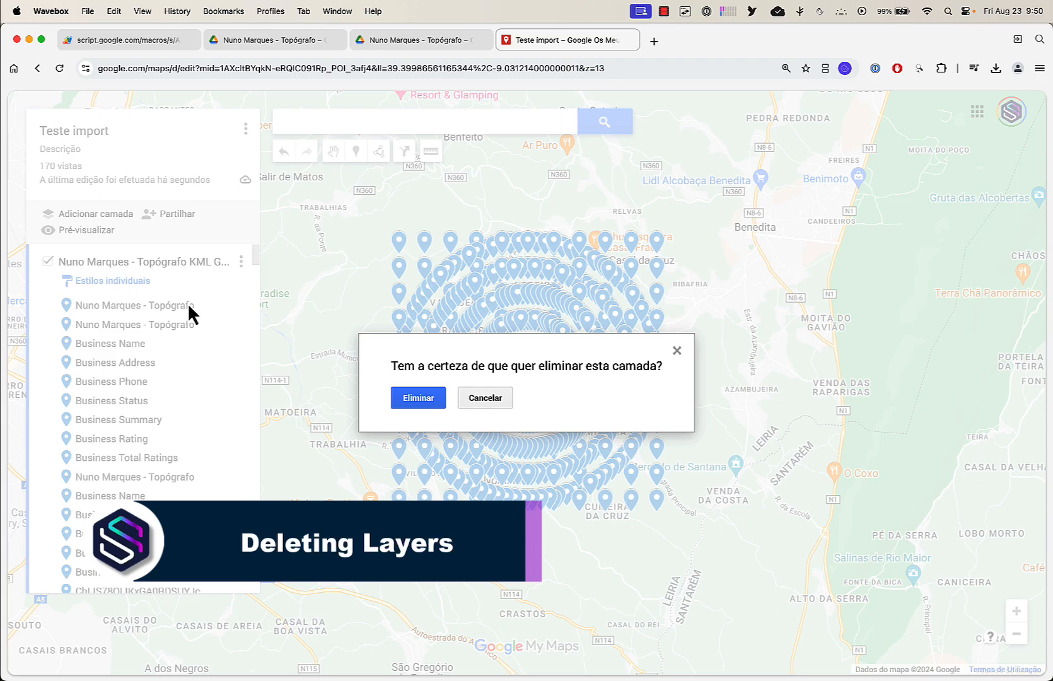
{"action": "key", "text": "Return"}
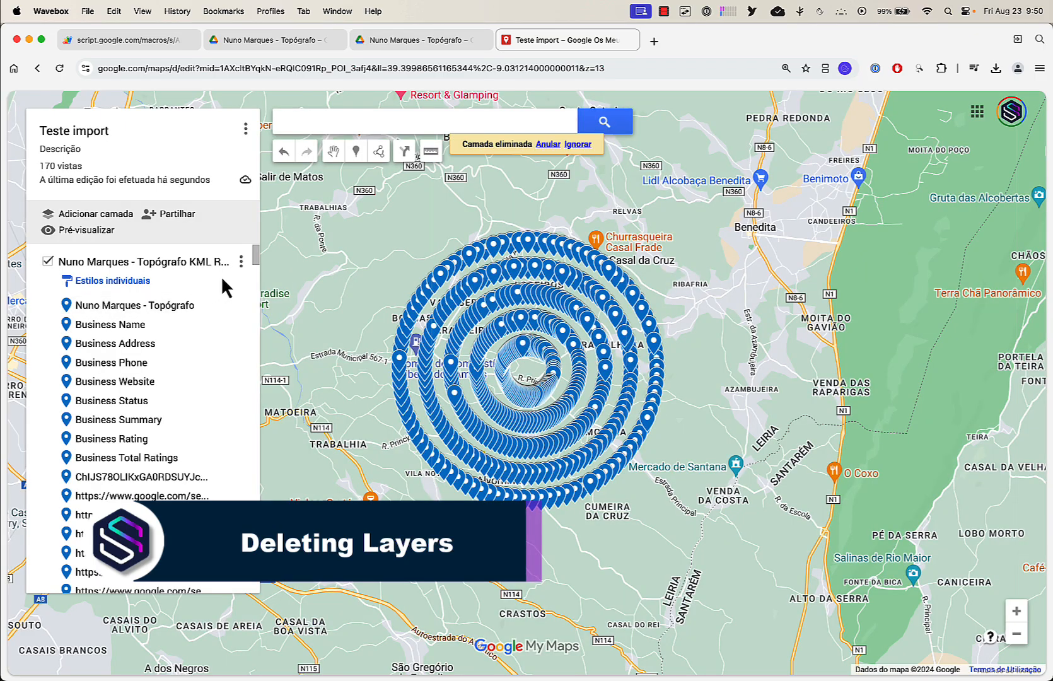
{"action": "left_click", "coordinate": [241, 261]}
{"action": "left_click", "coordinate": [219, 309]}
{"action": "key", "text": "Return"}
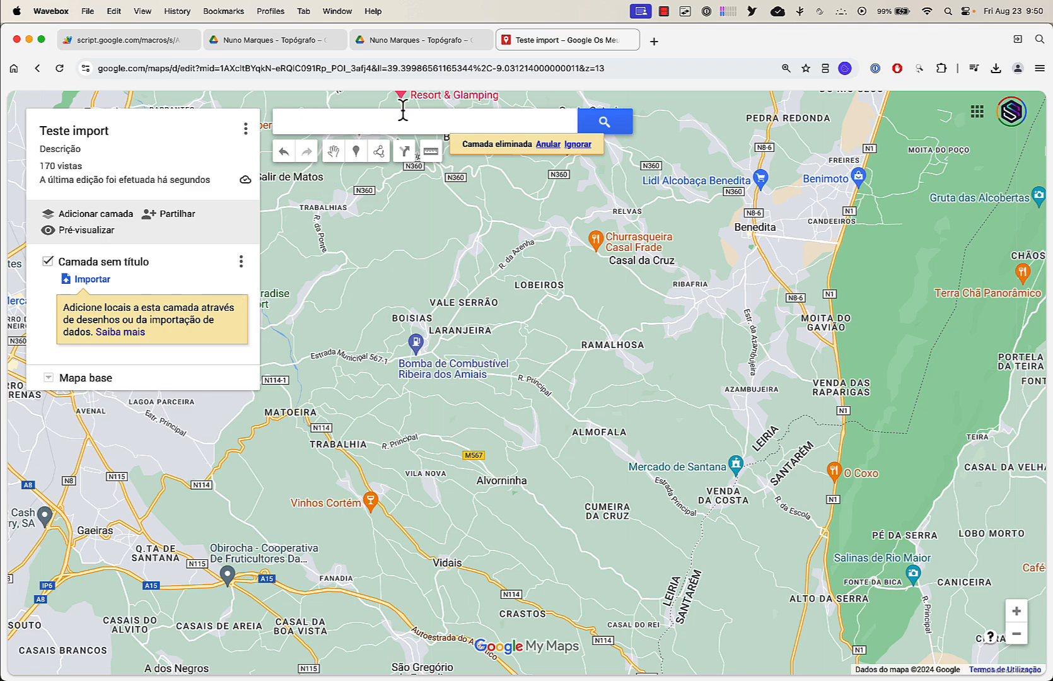
- Switch to Google Drive and compare the rings and grid KML files in the two business folders
{"action": "left_click", "coordinate": [415, 46]}
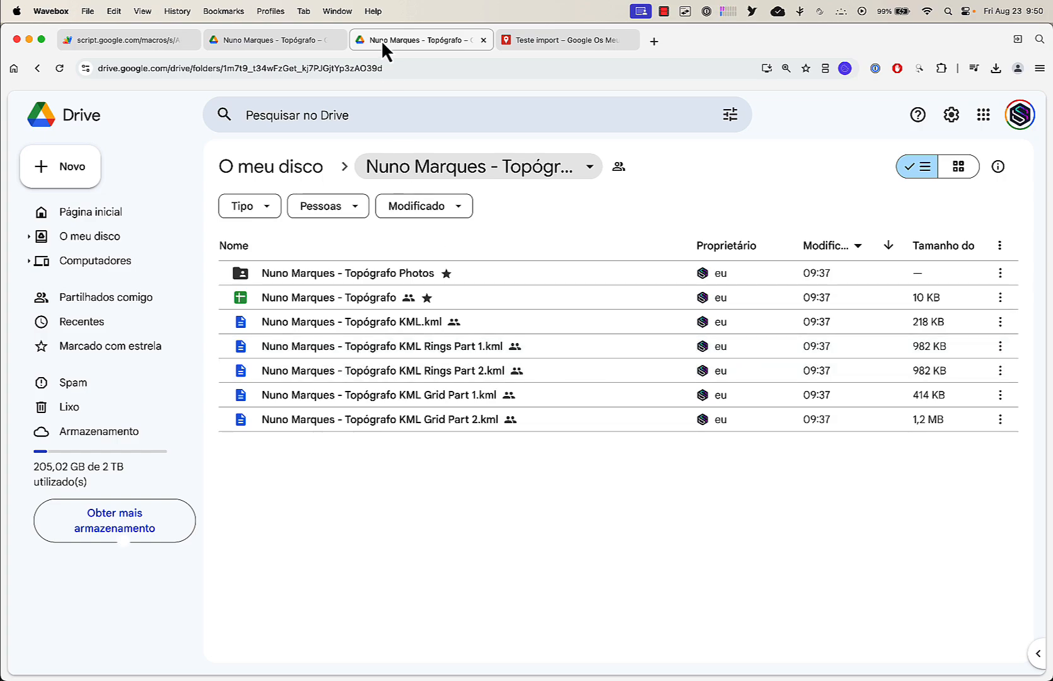
{"action": "left_click", "coordinate": [303, 42]}
{"action": "left_click", "coordinate": [422, 370]}
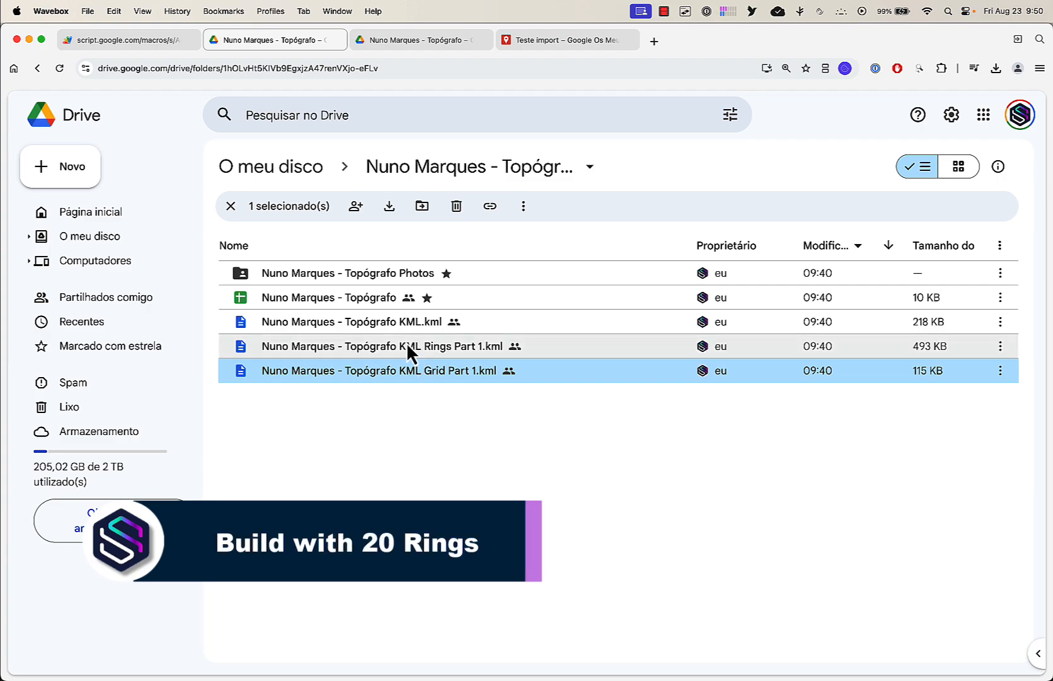
{"action": "left_click", "coordinate": [421, 41]}
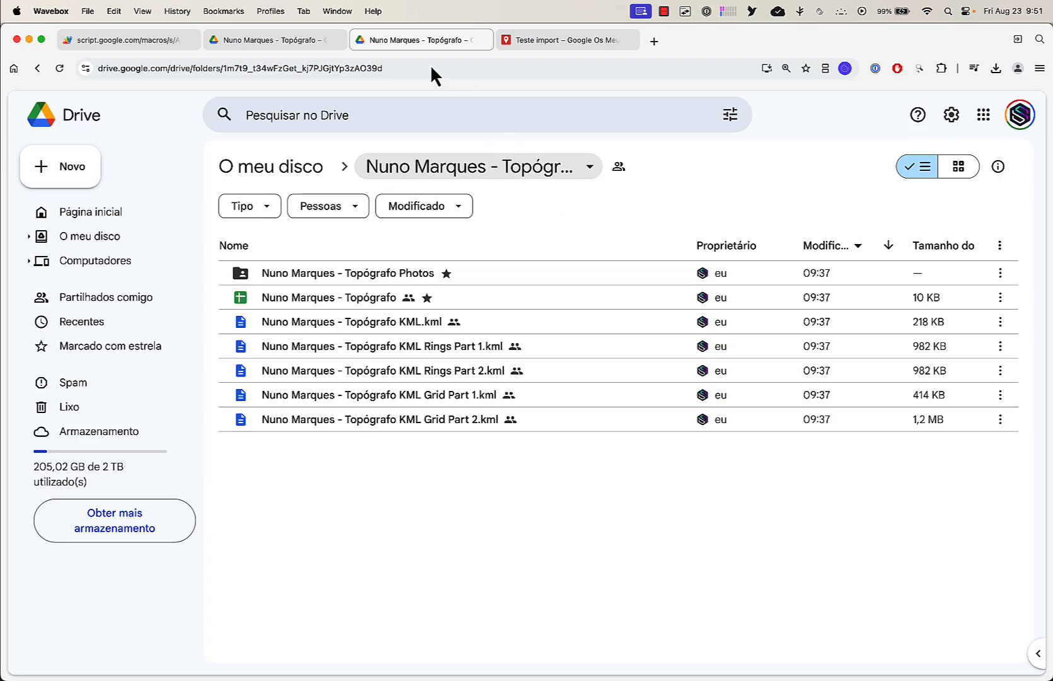
- Switch to the Staxio planner and review the Google Maps URL, Keywords, Article and MyMaps KML Files ring settings
{"action": "left_click", "coordinate": [149, 38]}
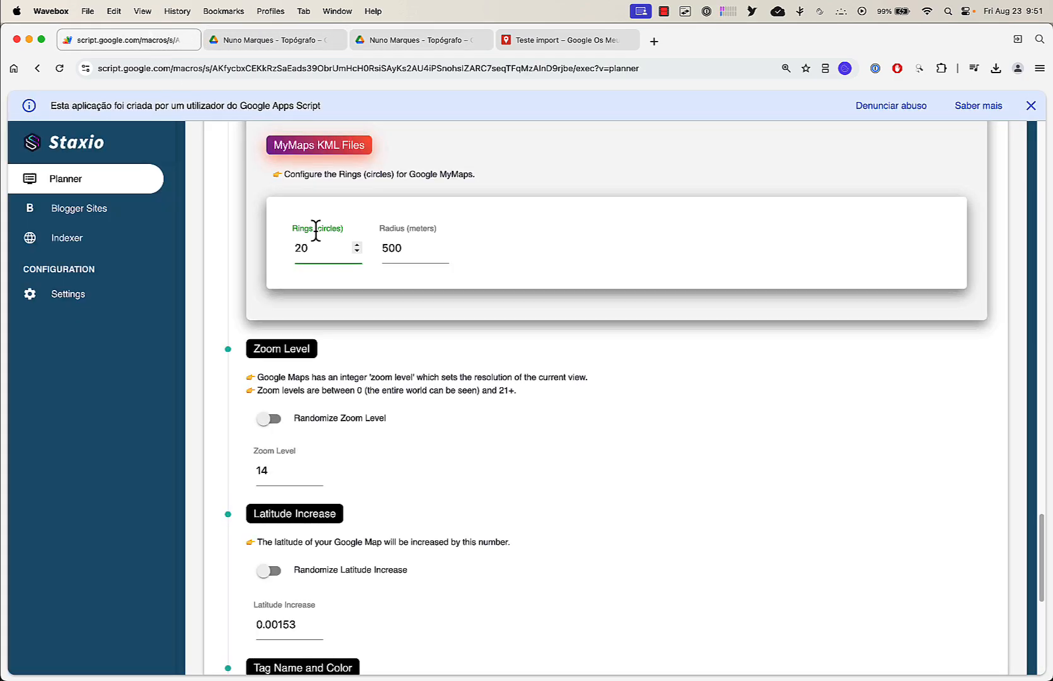
{"action": "scroll", "coordinate": [316, 231], "scroll_direction": "up", "scroll_amount": 15}
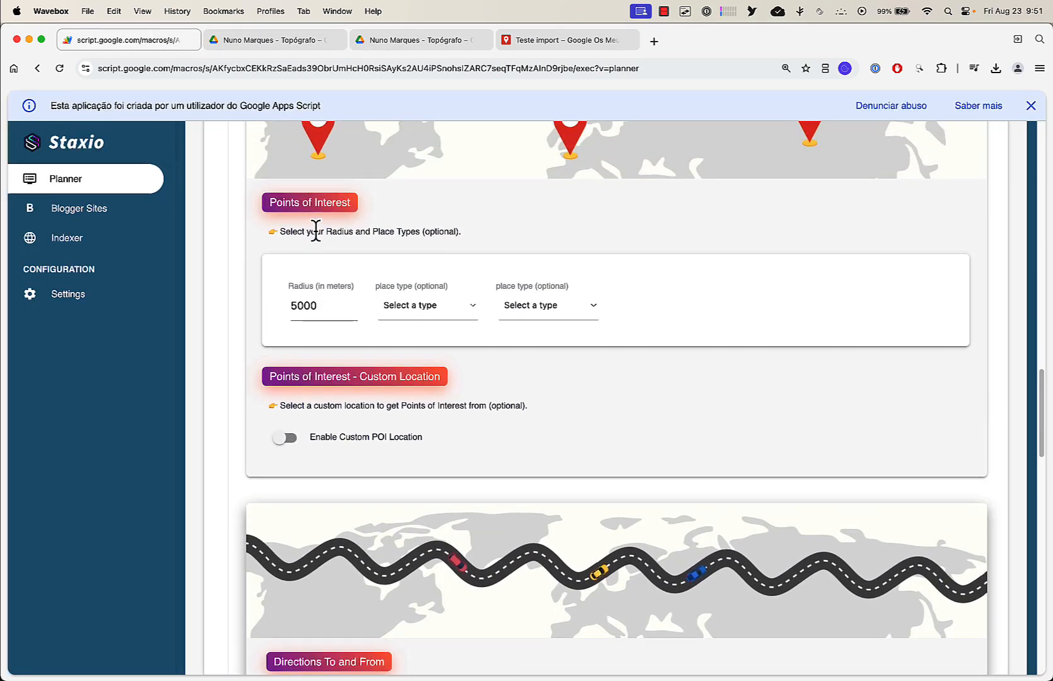
{"action": "scroll", "coordinate": [316, 231], "scroll_direction": "up", "scroll_amount": 15}
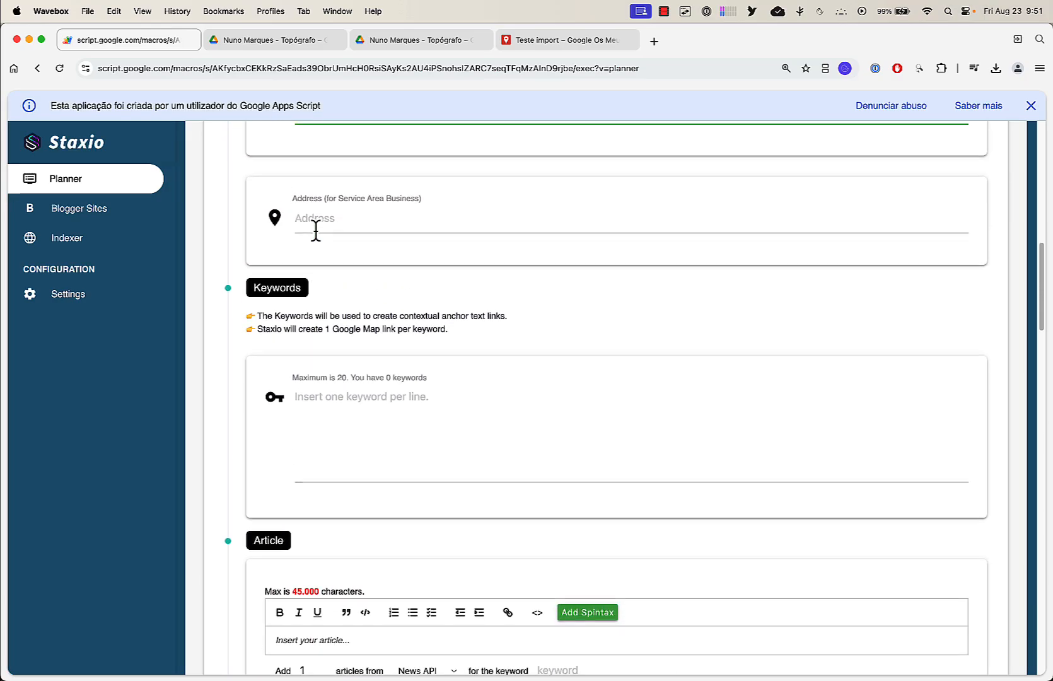
{"action": "scroll", "coordinate": [316, 231], "scroll_direction": "up", "scroll_amount": 3}
{"action": "left_click", "coordinate": [347, 487]}
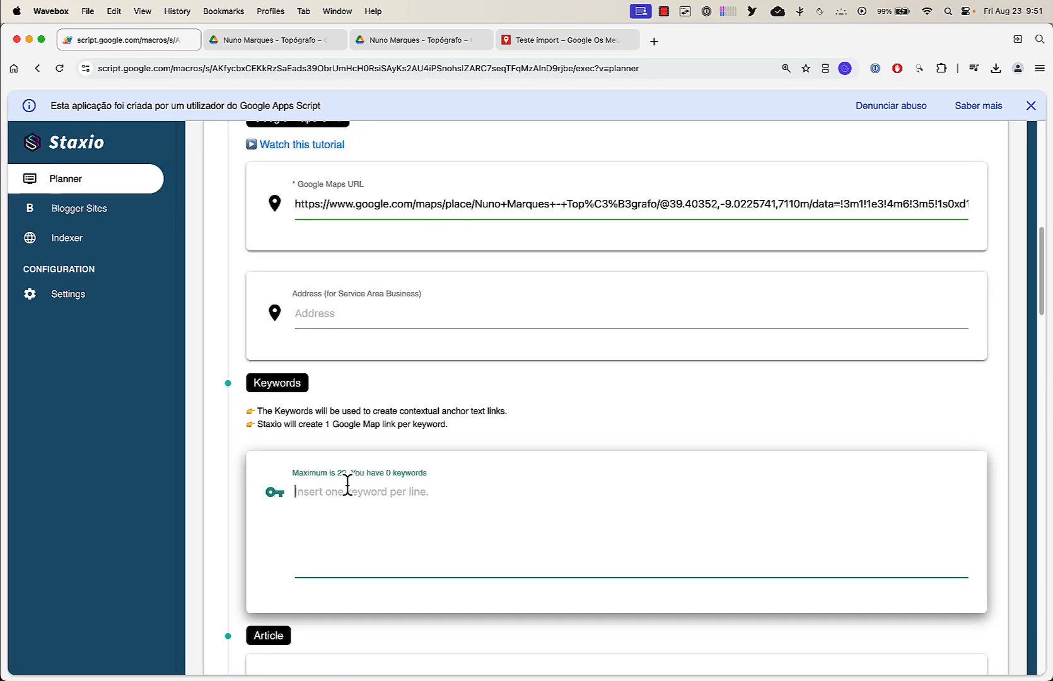
{"action": "scroll", "coordinate": [347, 486], "scroll_direction": "down", "scroll_amount": 10}
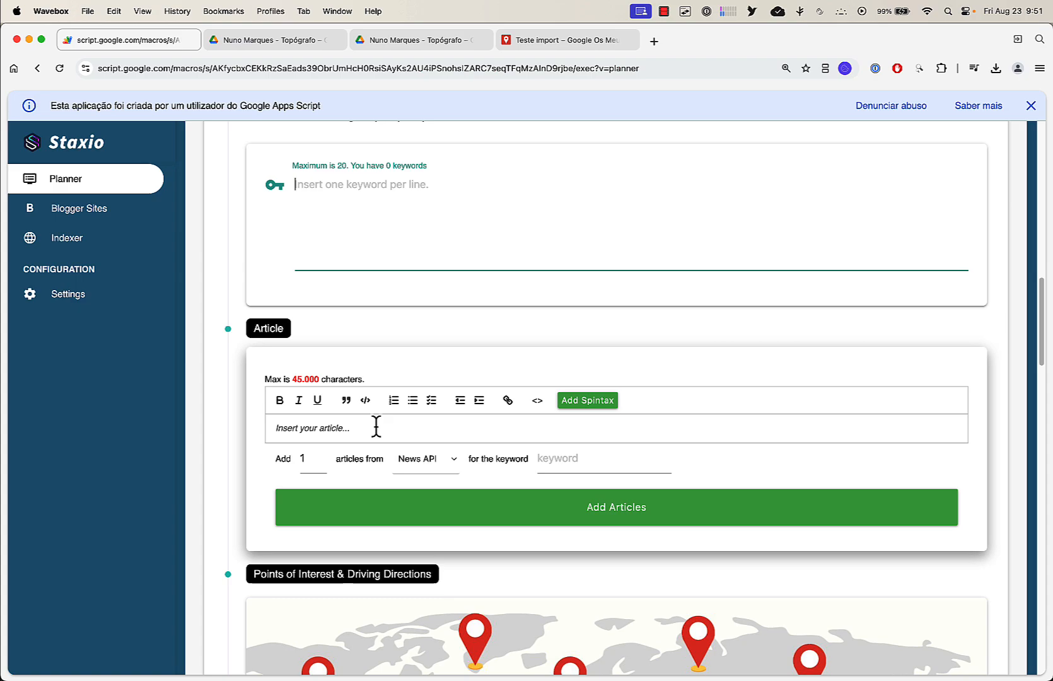
{"action": "left_click", "coordinate": [376, 427]}
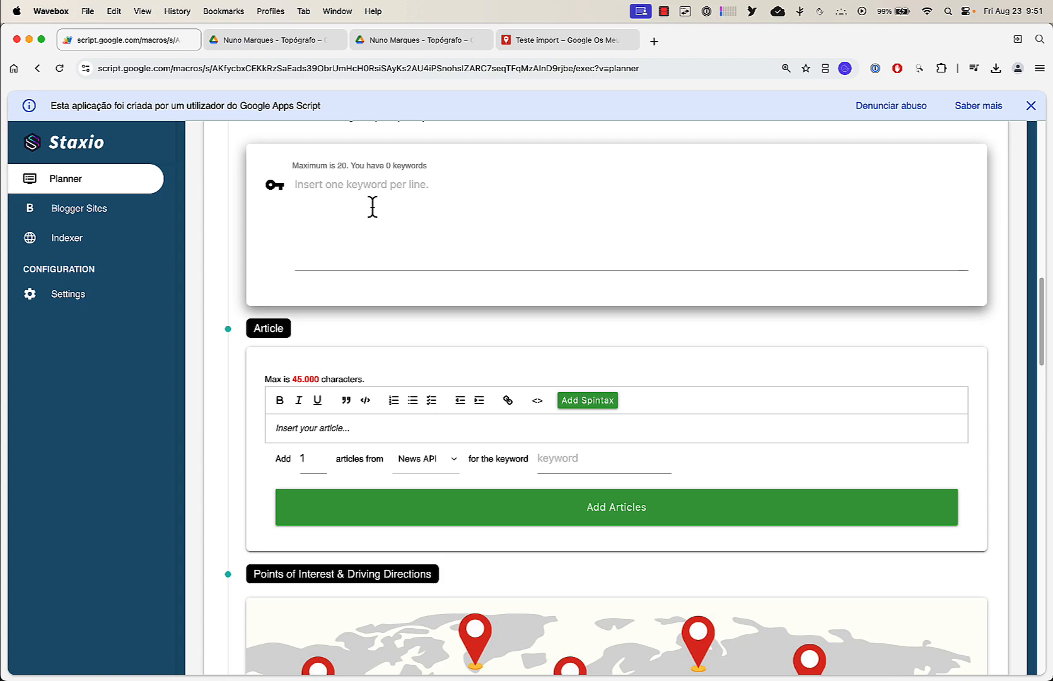
{"action": "scroll", "coordinate": [373, 207], "scroll_direction": "down", "scroll_amount": 13}
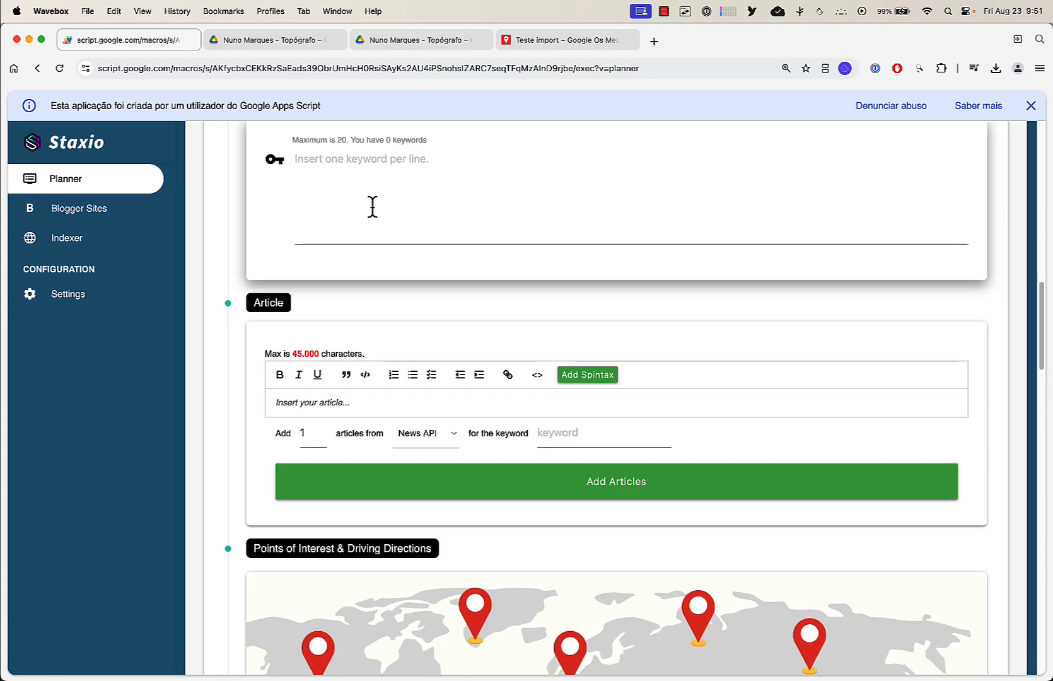
{"action": "scroll", "coordinate": [373, 206], "scroll_direction": "down", "scroll_amount": 8}
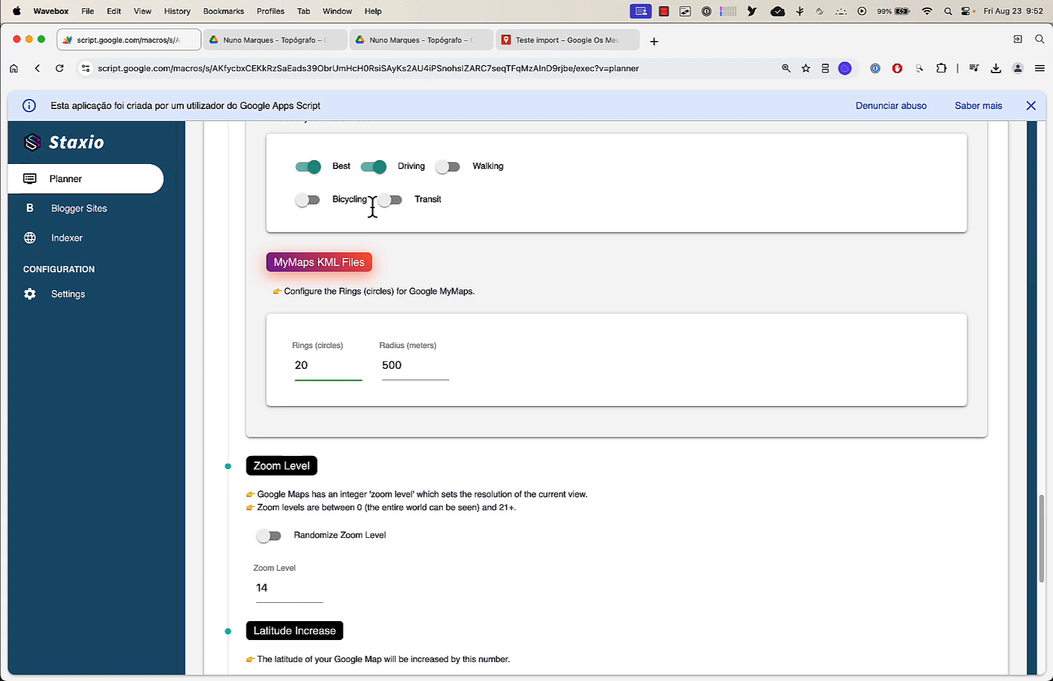
- Switch to the business folder with two-part KML files in Google Drive and try downloading all four rings and grid files together
{"action": "left_click", "coordinate": [390, 43]}
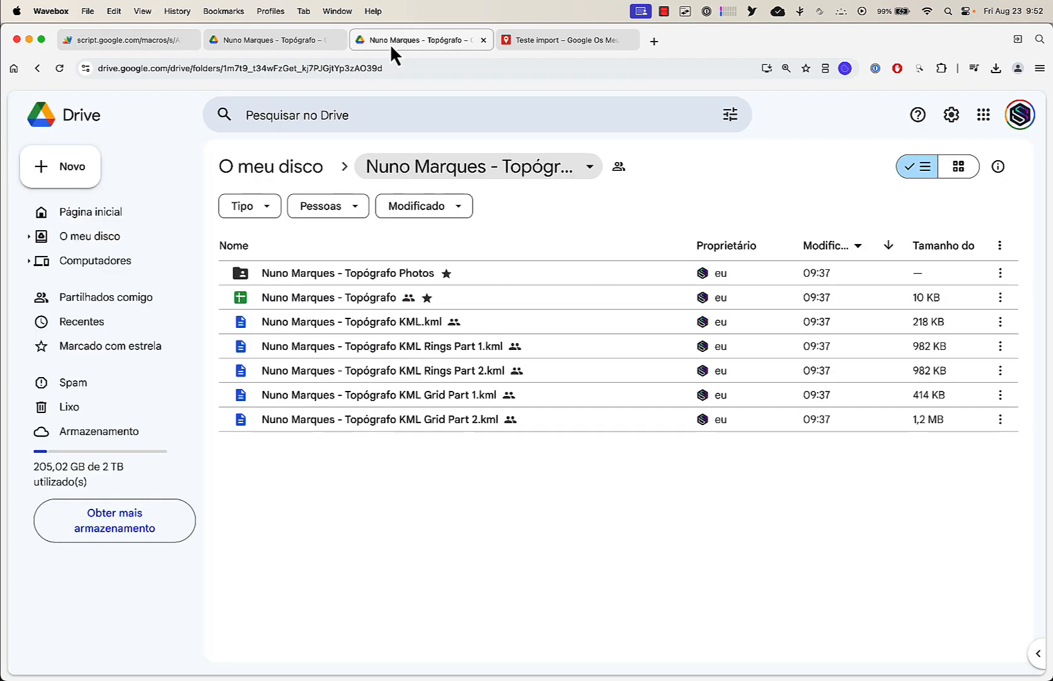
{"action": "left_click", "coordinate": [405, 356]}
{"action": "key", "text": "shift+Down"}
{"action": "key", "text": "shift+Down"}
{"action": "key", "text": "shift+Down"}
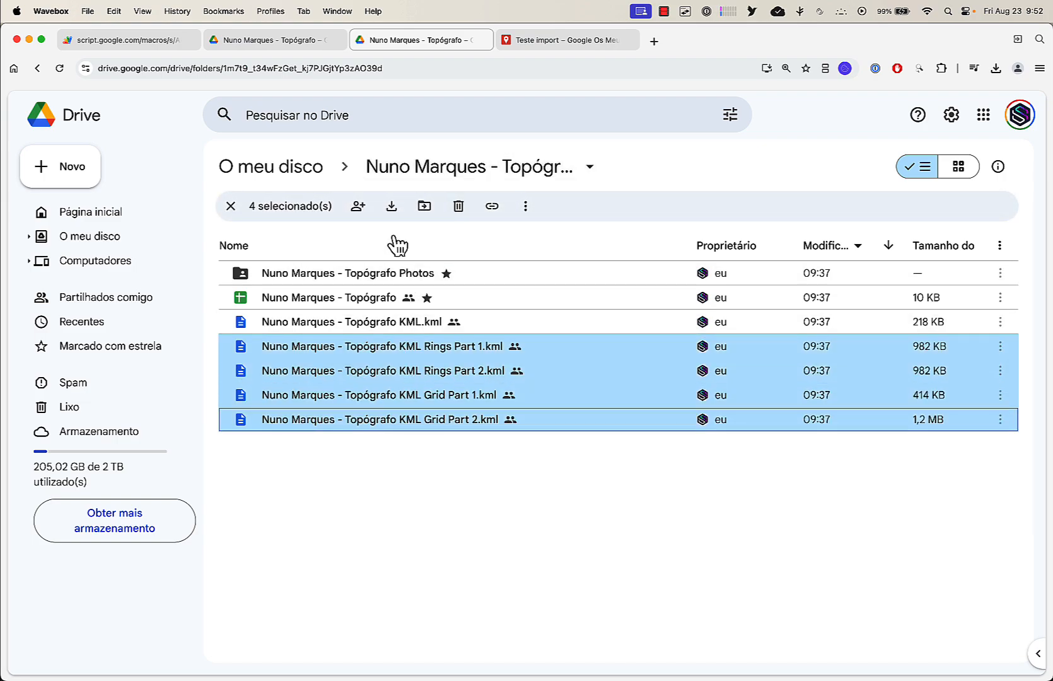
{"action": "left_click", "coordinate": [391, 206]}
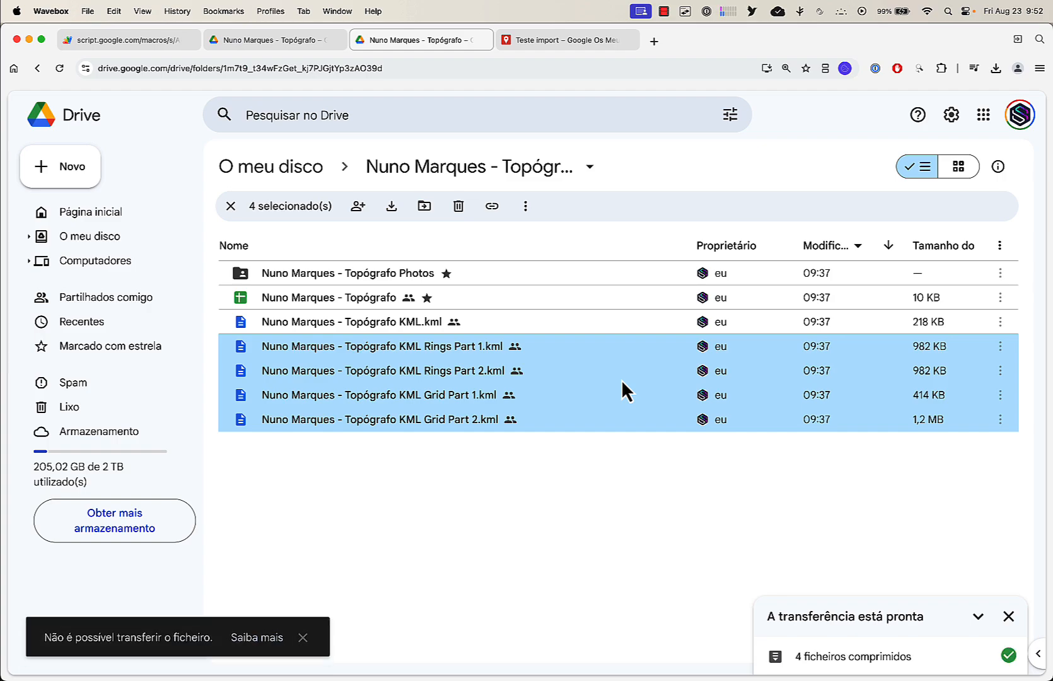
- In the Google Drive folder, download KML Rings Part 1, Rings Part 2, Grid Part 1 and Grid Part 2 individually
{"action": "left_click", "coordinate": [537, 343]}
{"action": "right_click", "coordinate": [470, 348]}
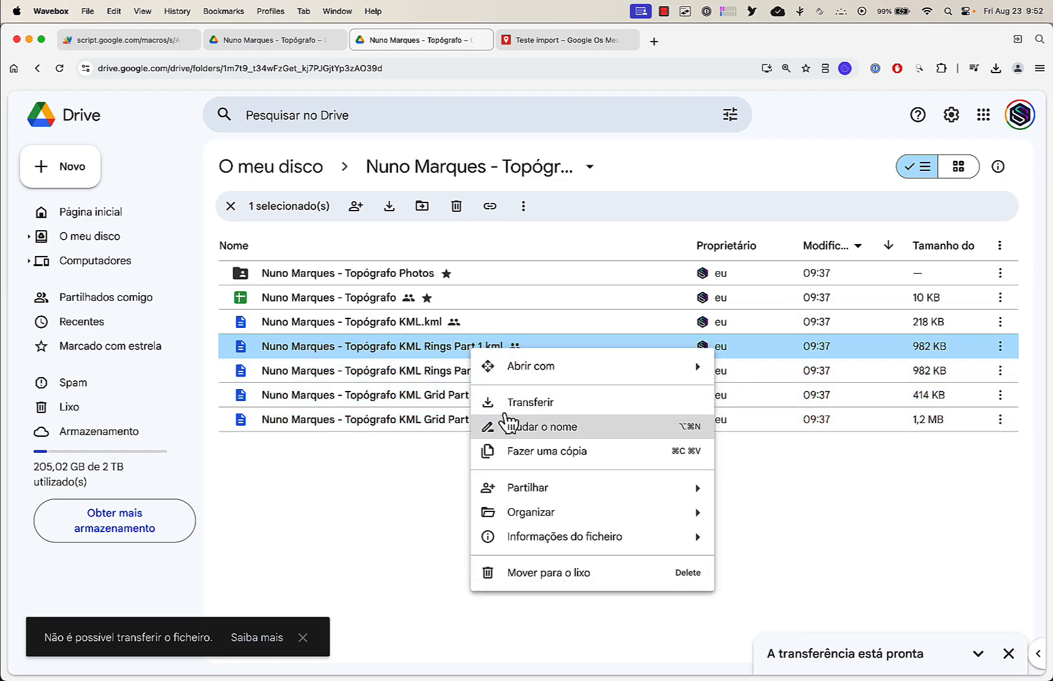
{"action": "left_click", "coordinate": [499, 421]}
{"action": "right_click", "coordinate": [434, 377]}
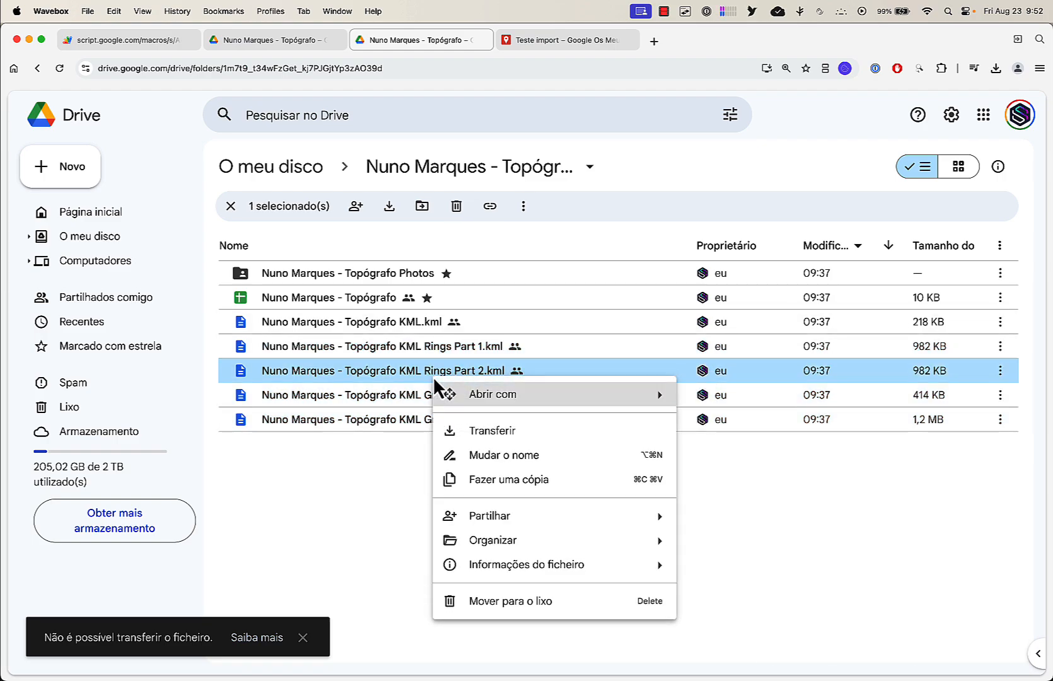
{"action": "left_click", "coordinate": [467, 431]}
{"action": "right_click", "coordinate": [431, 396]}
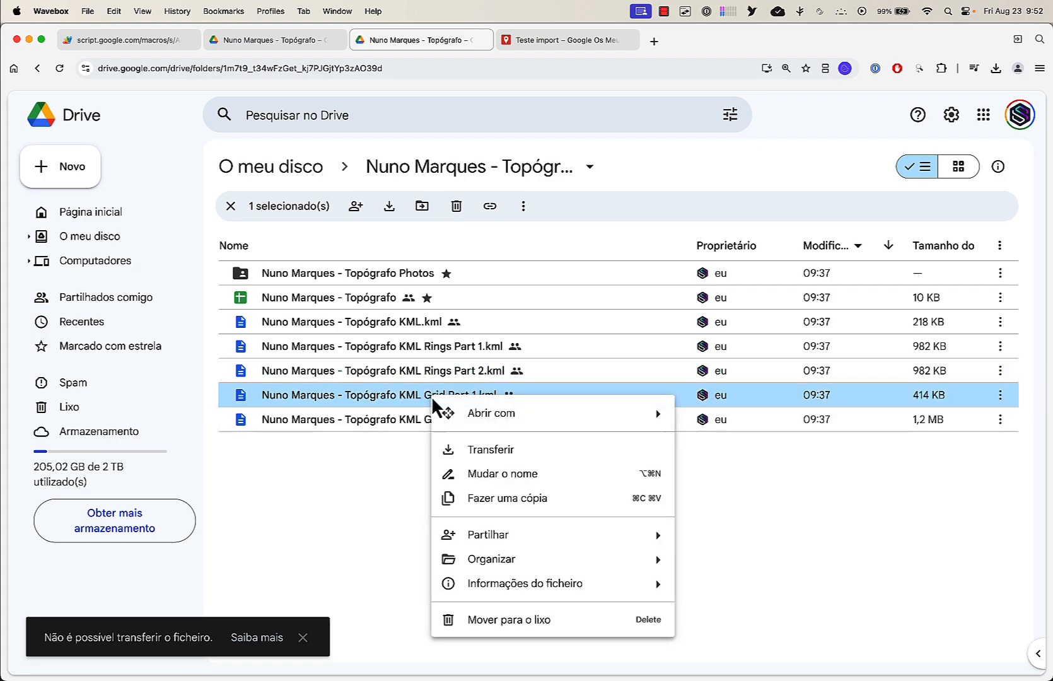
{"action": "left_click", "coordinate": [460, 447]}
{"action": "right_click", "coordinate": [427, 421]}
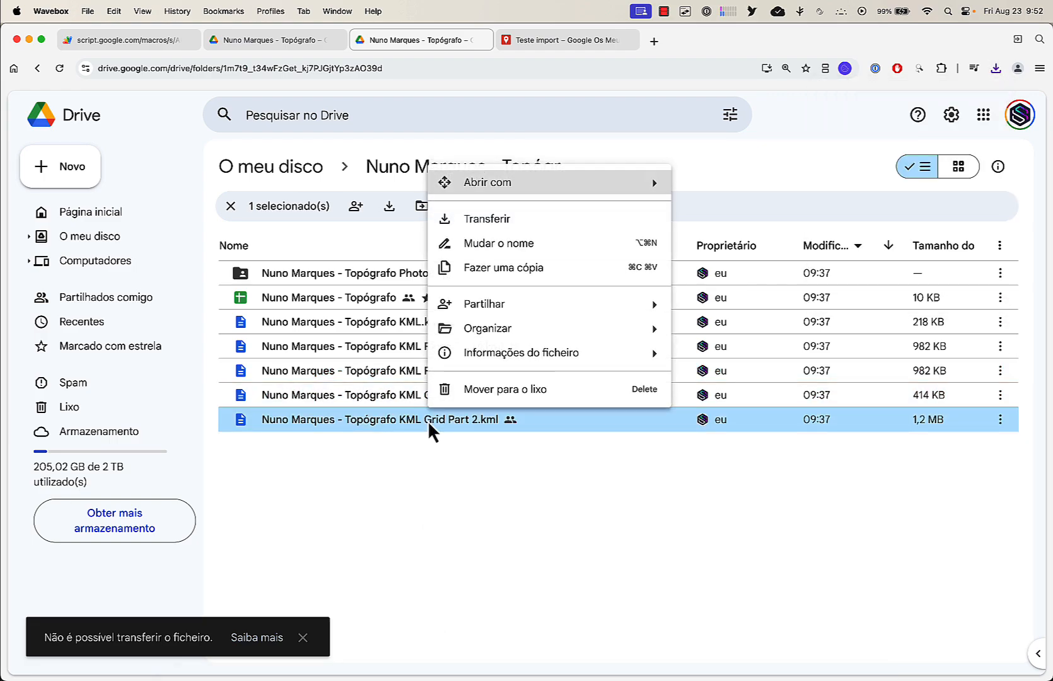
{"action": "left_click", "coordinate": [483, 224]}
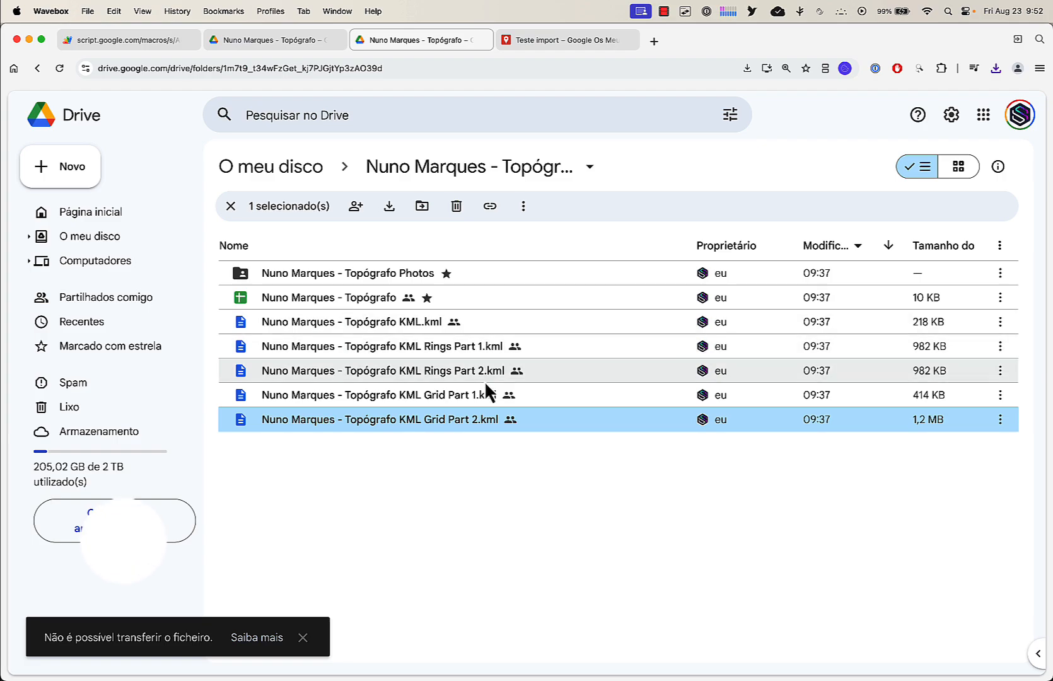
- Switch to Google My Maps and import KML Grid Part 1 (13).kml into the untitled layer of the Teste import map
{"action": "left_click", "coordinate": [543, 32]}
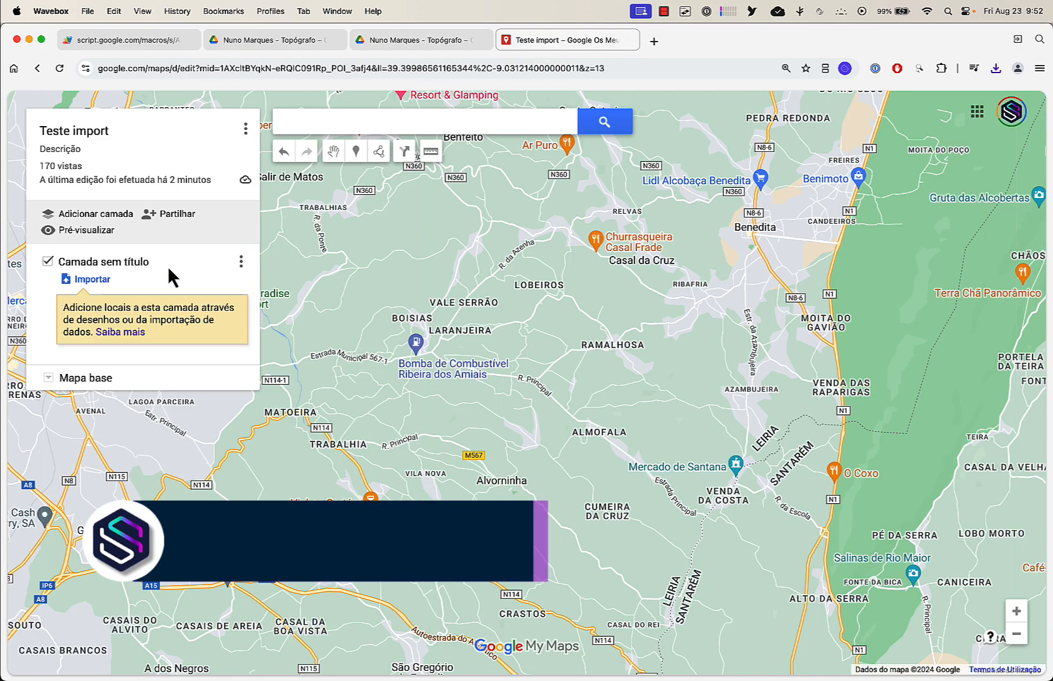
{"action": "left_click", "coordinate": [89, 279]}
{"action": "left_click", "coordinate": [498, 484]}
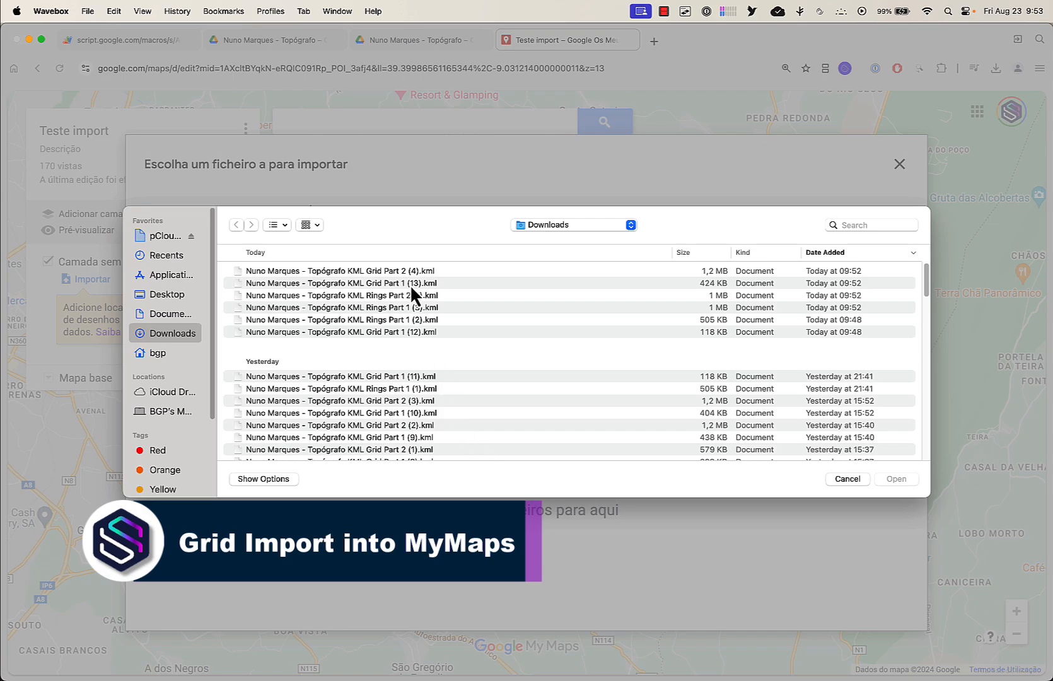
{"action": "double_click", "coordinate": [411, 285]}
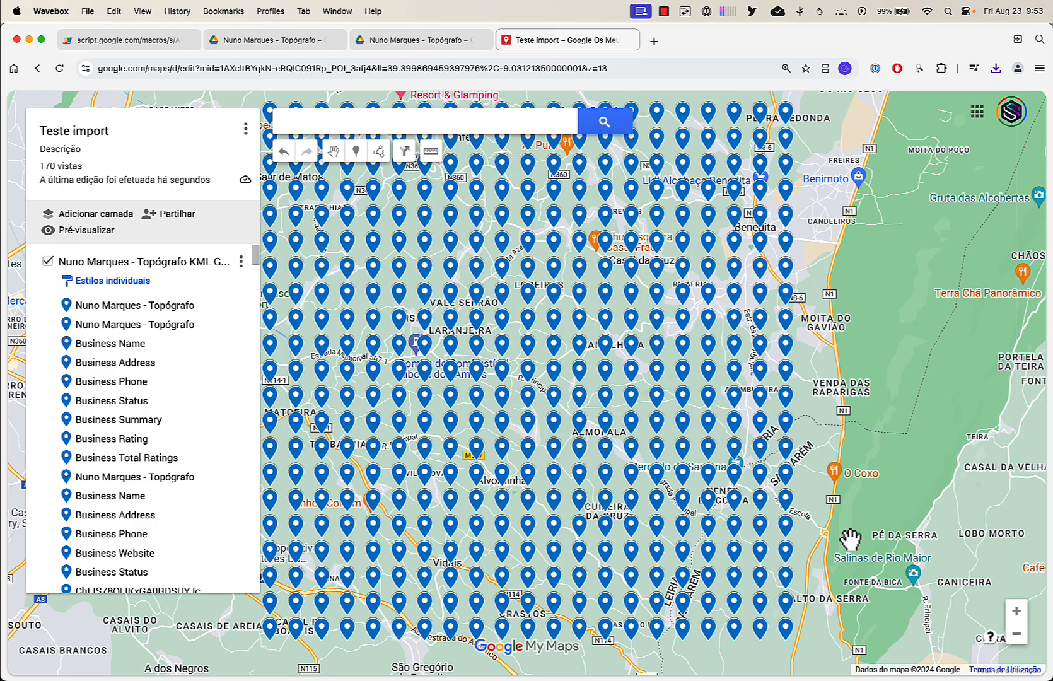
- Examine the area covered by the imported grid markers at several map scales
{"action": "left_click", "coordinate": [1016, 634]}
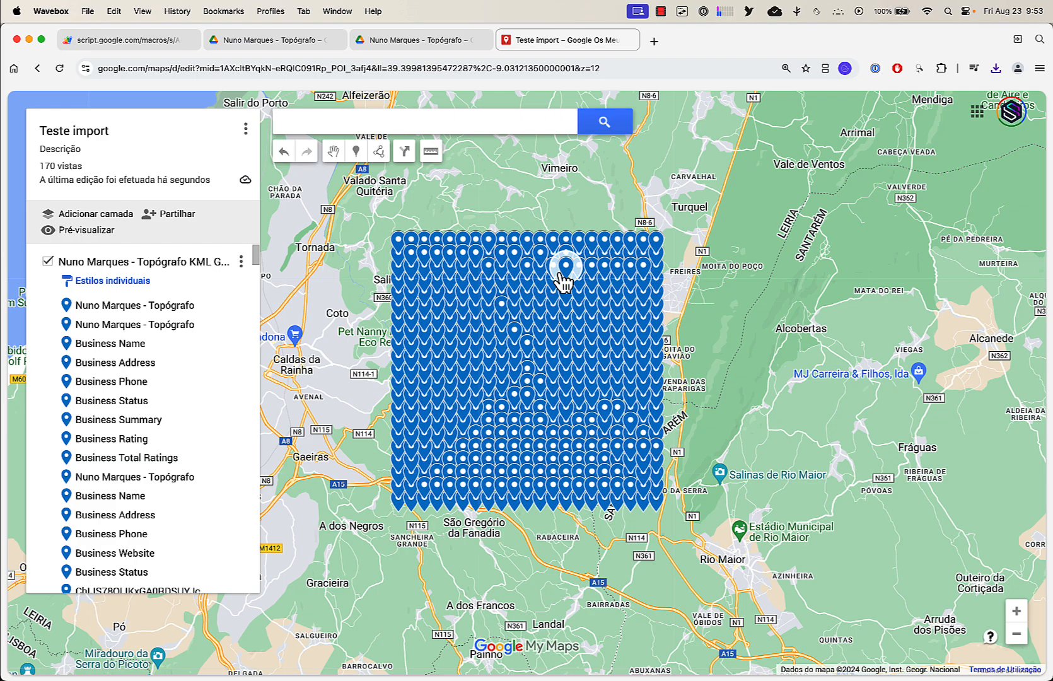
{"action": "left_click", "coordinate": [1019, 612]}
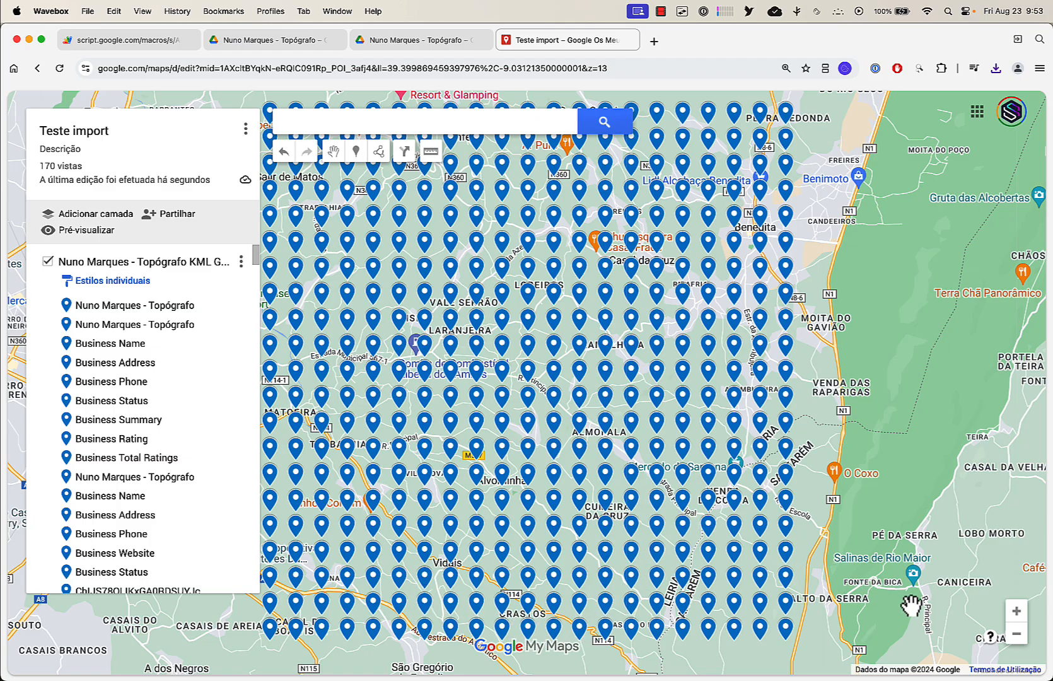
{"action": "left_click", "coordinate": [1015, 634]}
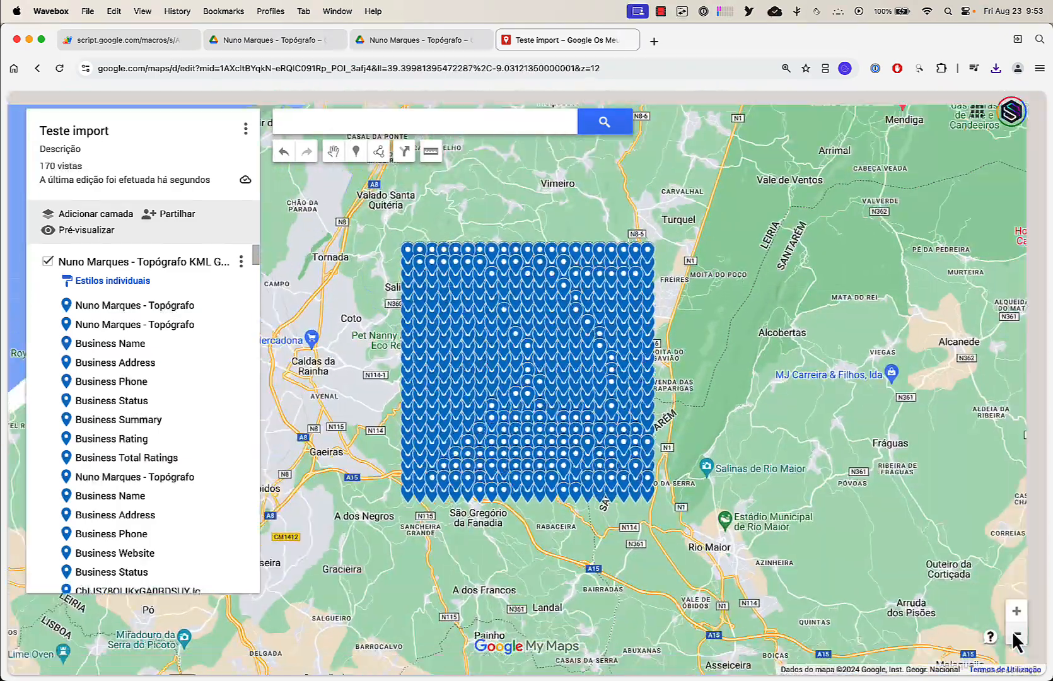
{"action": "left_click", "coordinate": [1015, 635]}
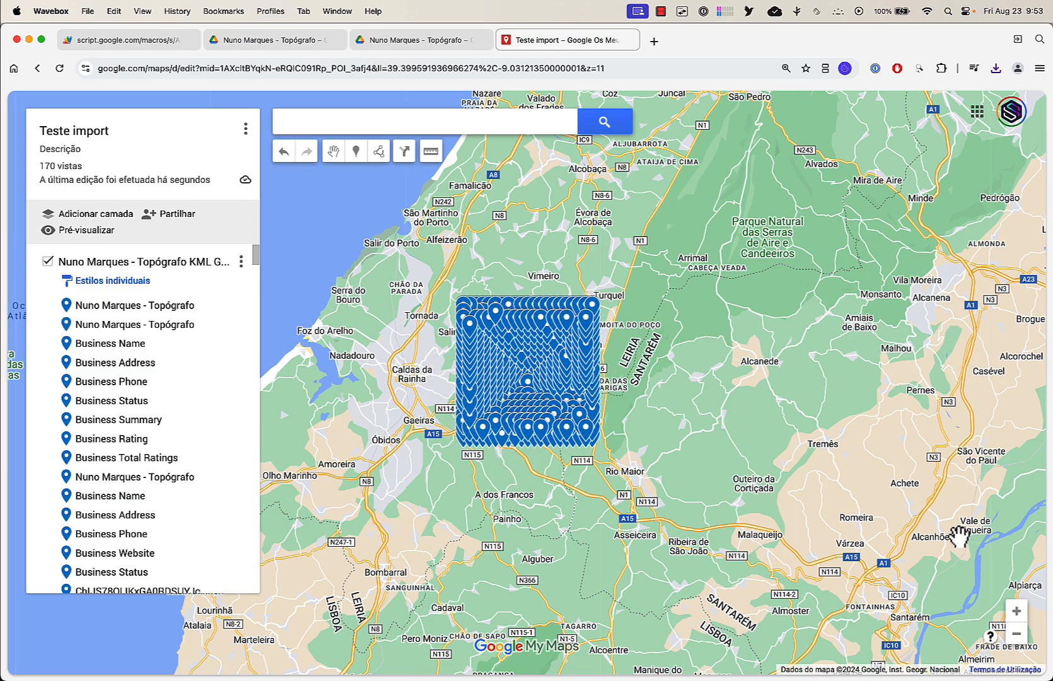
{"action": "left_click", "coordinate": [1017, 611]}
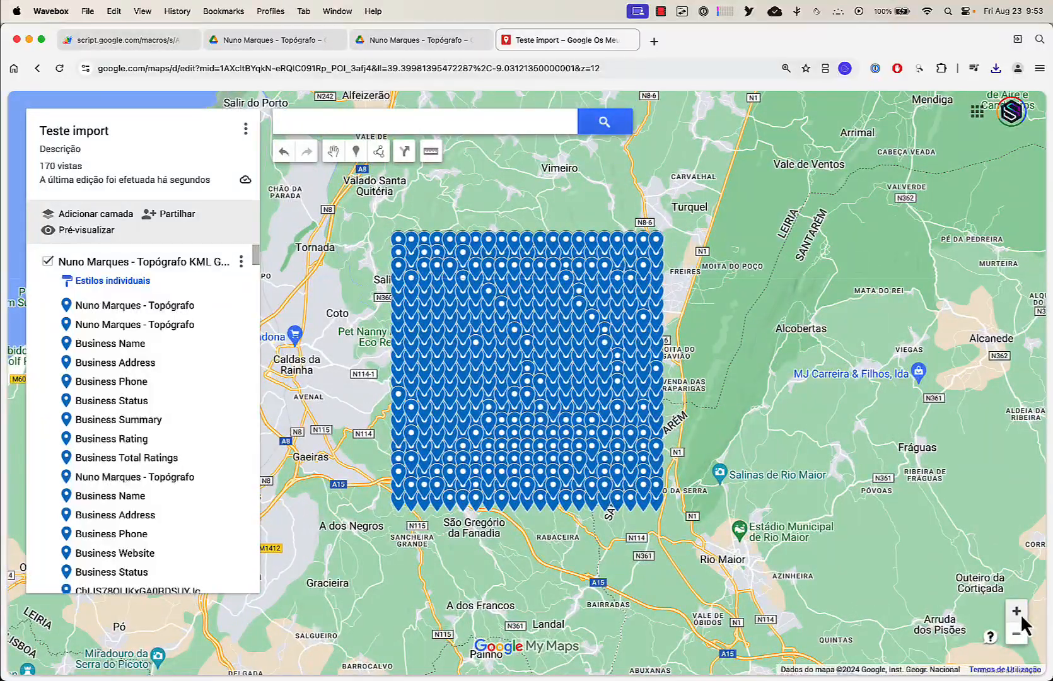
{"action": "left_click", "coordinate": [1018, 611]}
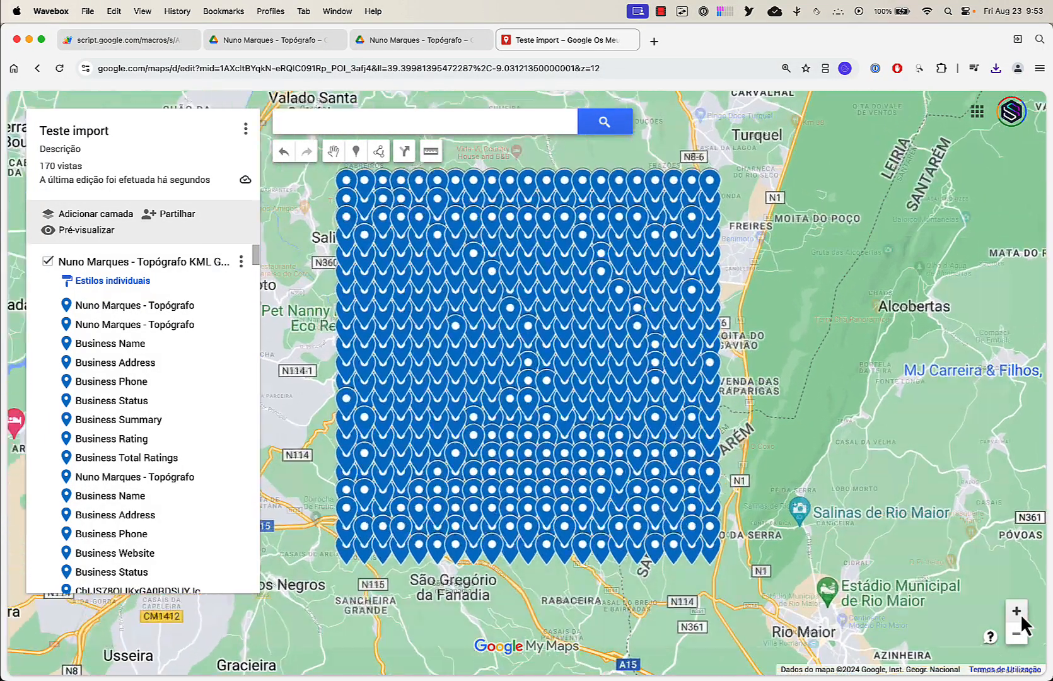
{"action": "left_click", "coordinate": [1018, 634]}
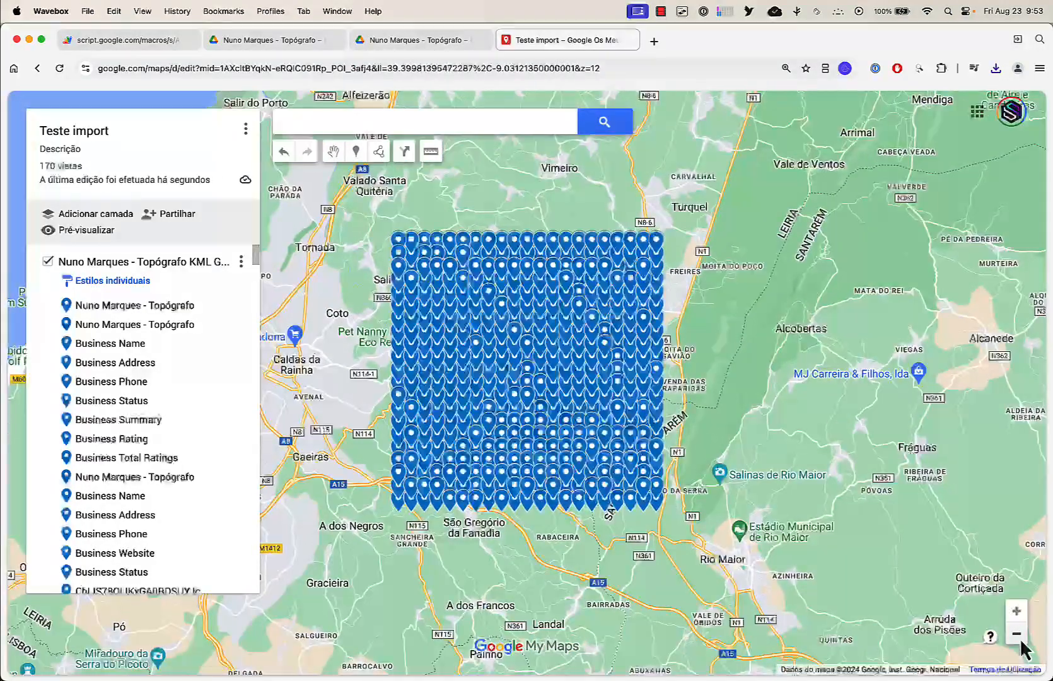
- Add a new layer to the Teste import map and import KML Grid Part 2 (4).kml into it
{"action": "left_click", "coordinate": [95, 215]}
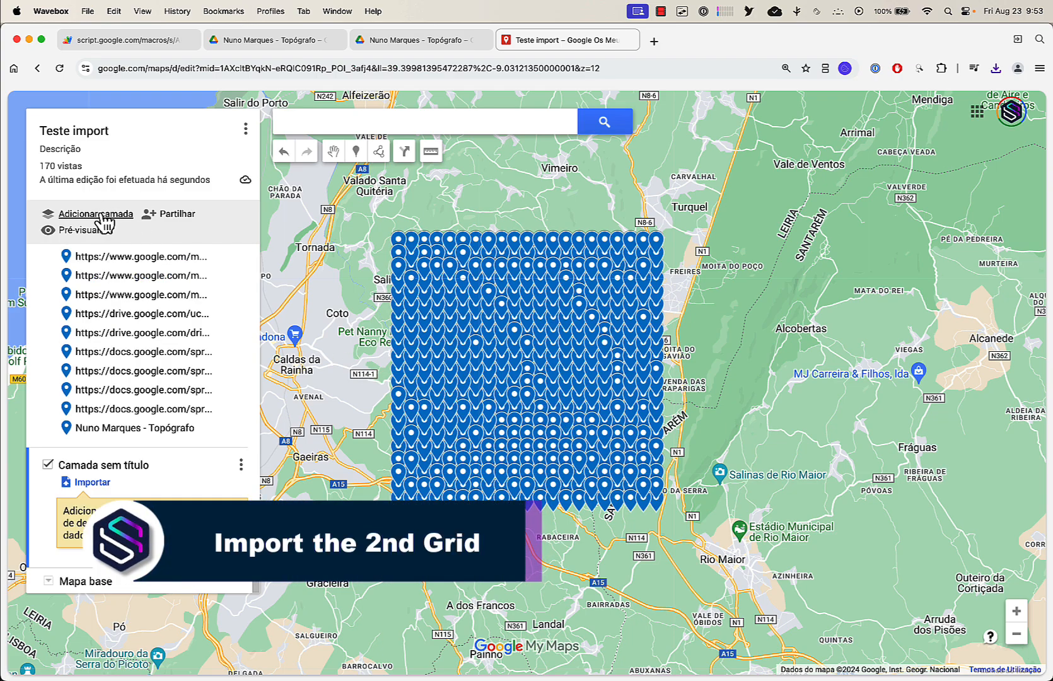
{"action": "left_click", "coordinate": [101, 485]}
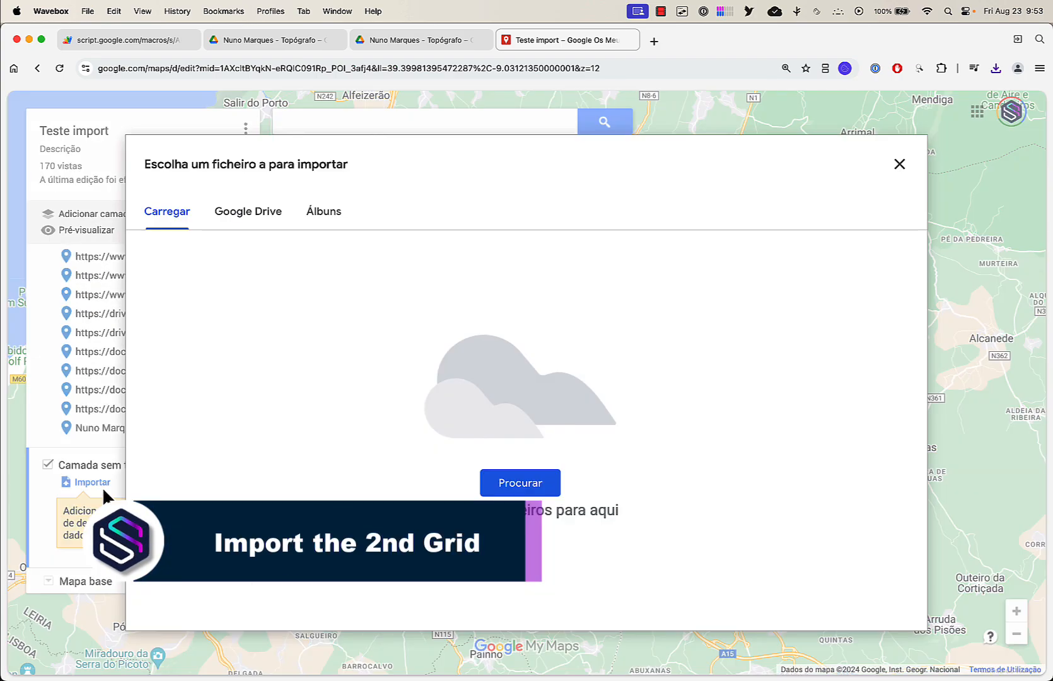
{"action": "left_click", "coordinate": [502, 492]}
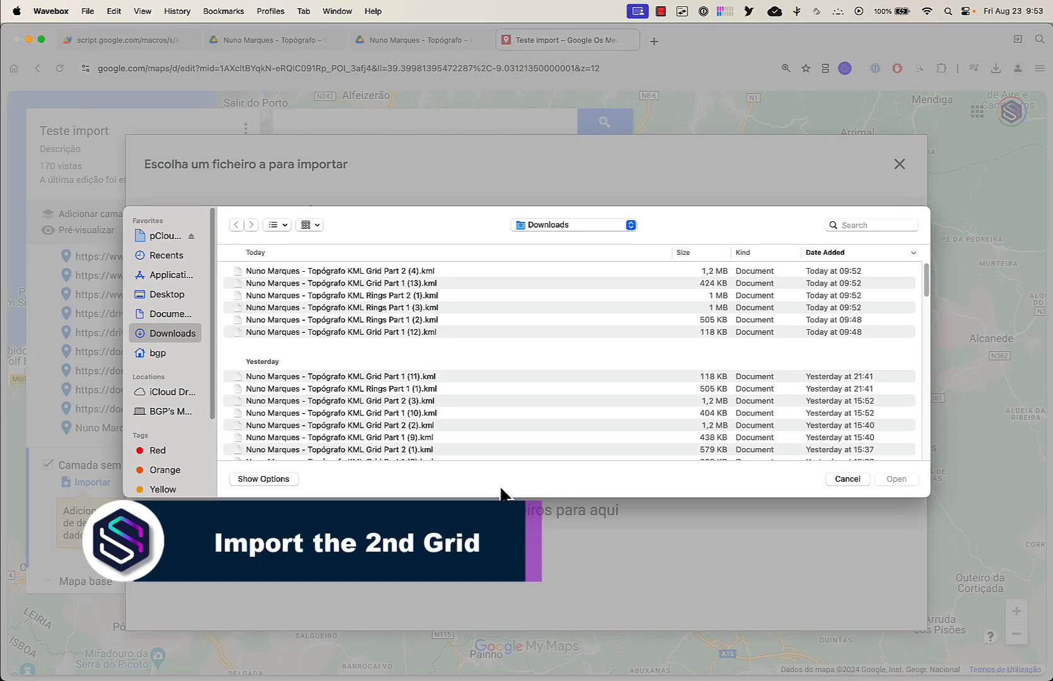
{"action": "double_click", "coordinate": [413, 271]}
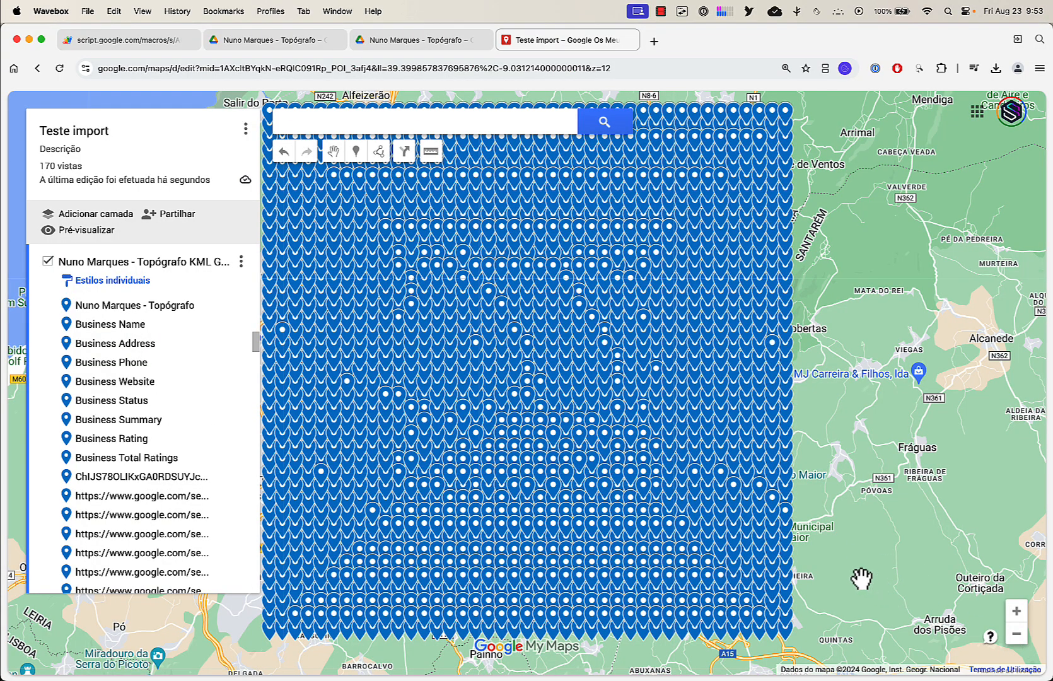
- Examine the coverage and marker spacing of the combined two-part grid at several map scales
{"action": "left_click_drag", "start_coordinate": [862, 580], "coordinate": [919, 601]}
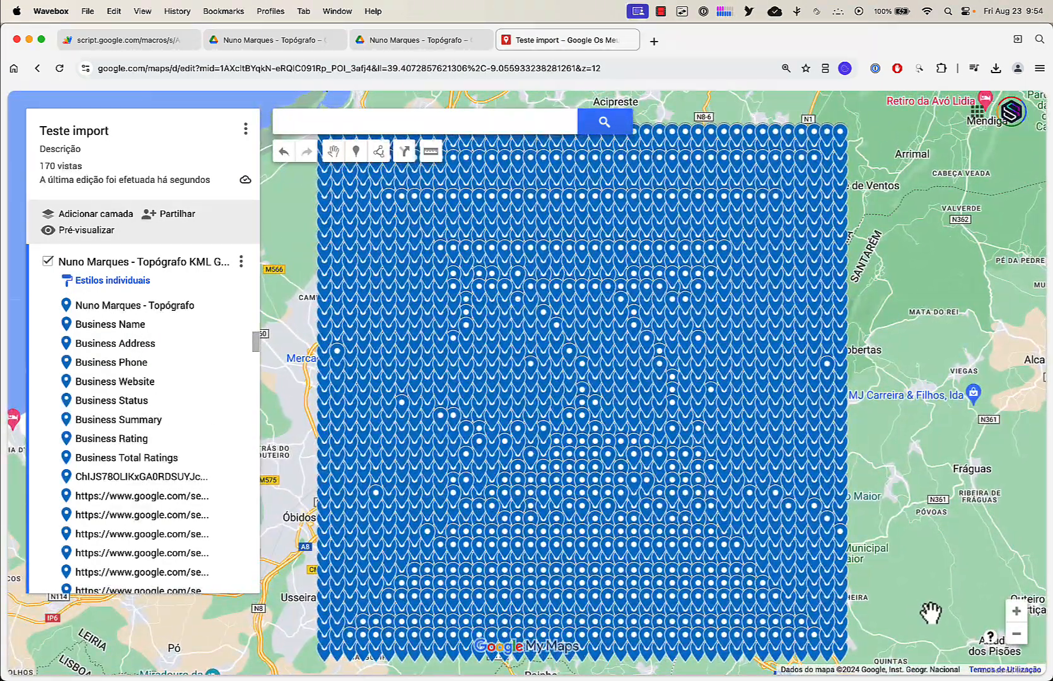
{"action": "left_click", "coordinate": [1014, 636]}
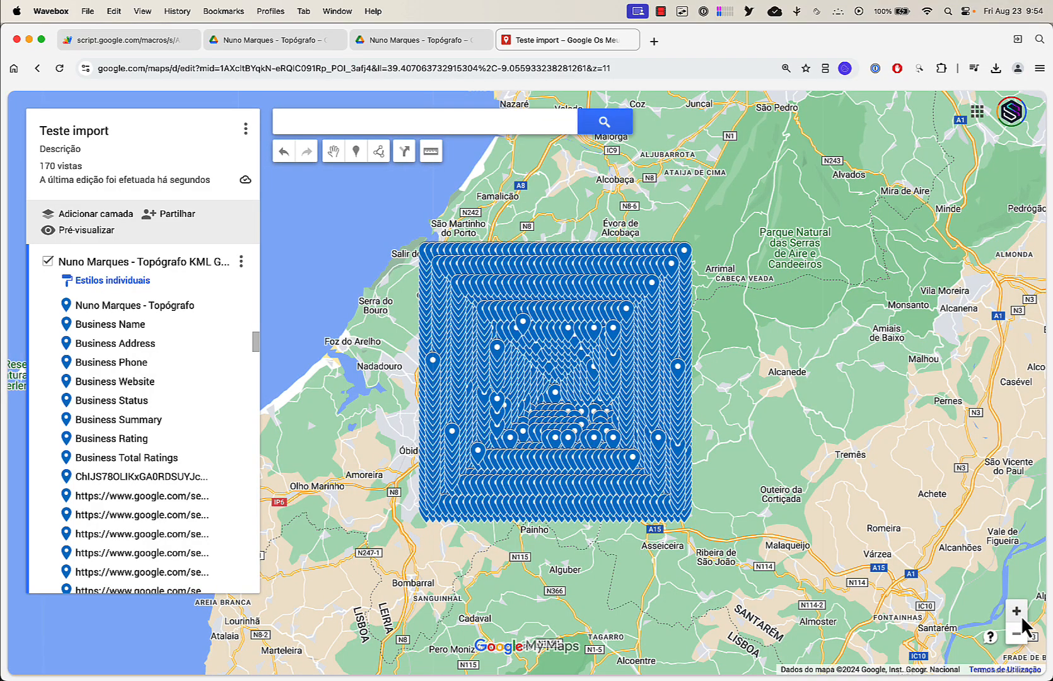
{"action": "left_click", "coordinate": [1021, 615]}
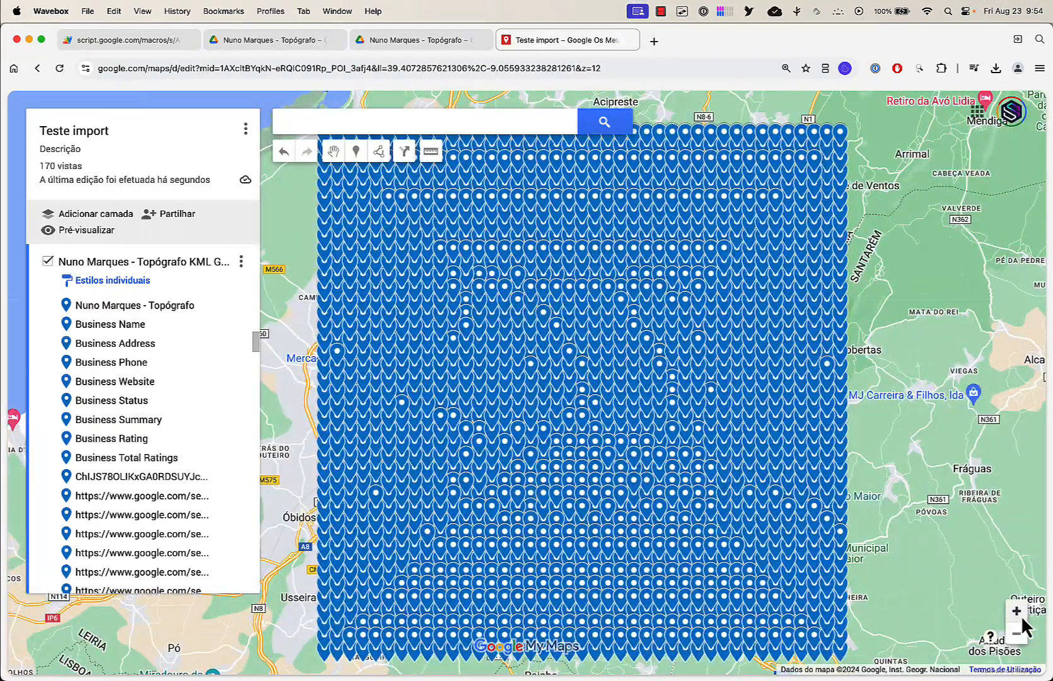
{"action": "left_click", "coordinate": [1021, 616]}
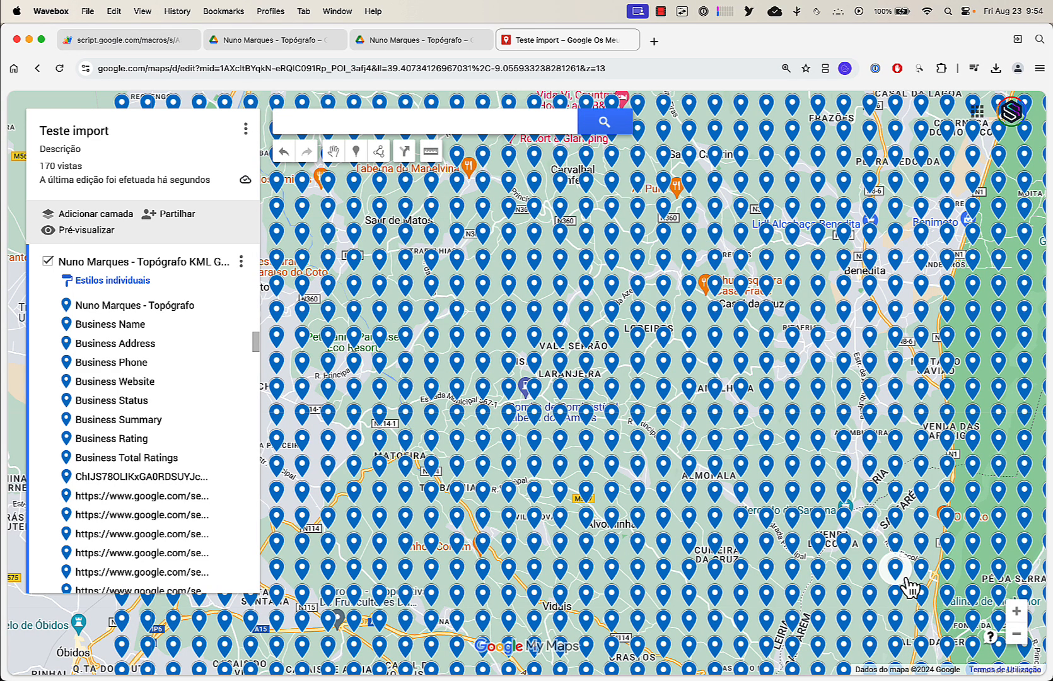
{"action": "left_click_drag", "start_coordinate": [910, 588], "coordinate": [896, 614]}
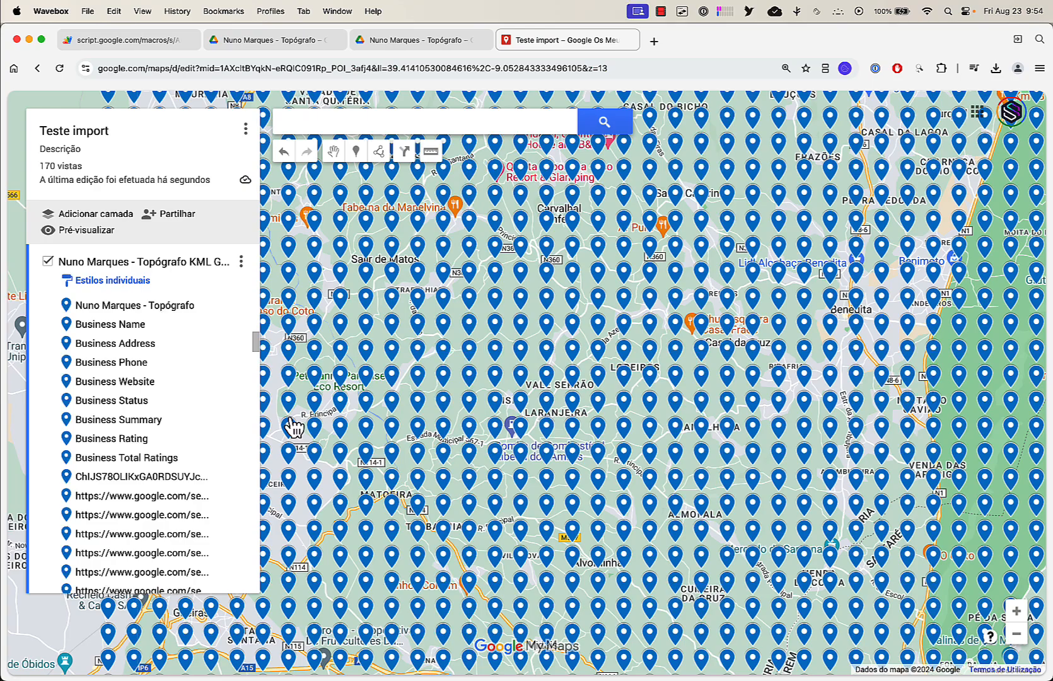
- Display the Grid Part 1 layer alone, then the Grid Part 2 layer alone, to compare the areas they cover
{"action": "left_click", "coordinate": [49, 263]}
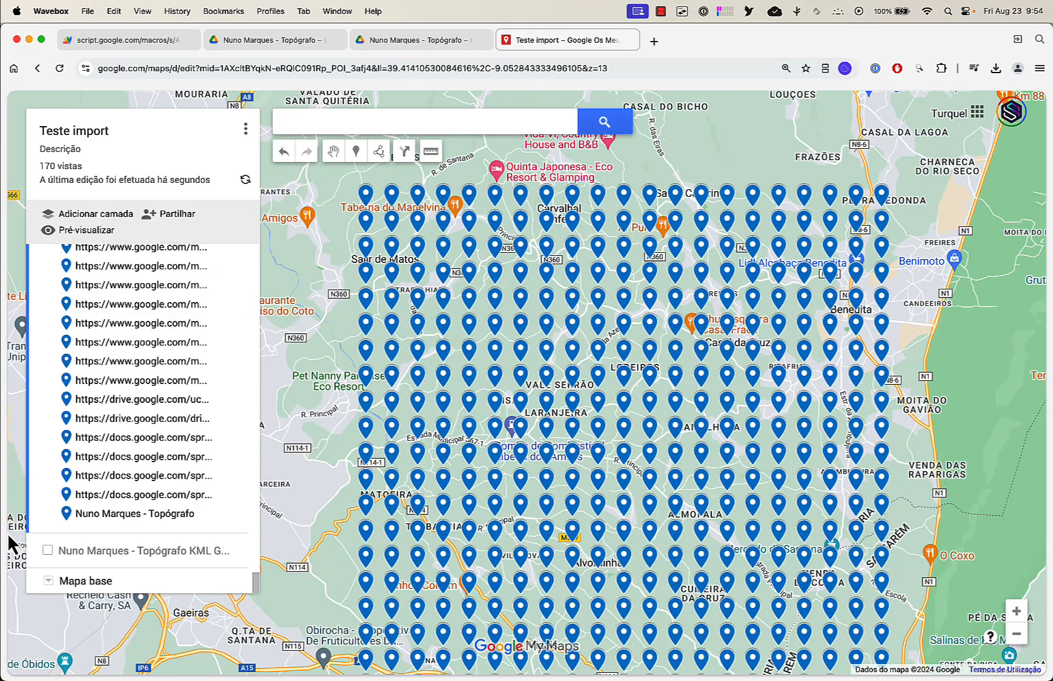
{"action": "scroll", "coordinate": [201, 309], "scroll_direction": "up", "scroll_amount": 5}
{"action": "scroll", "coordinate": [200, 308], "scroll_direction": "up", "scroll_amount": 10}
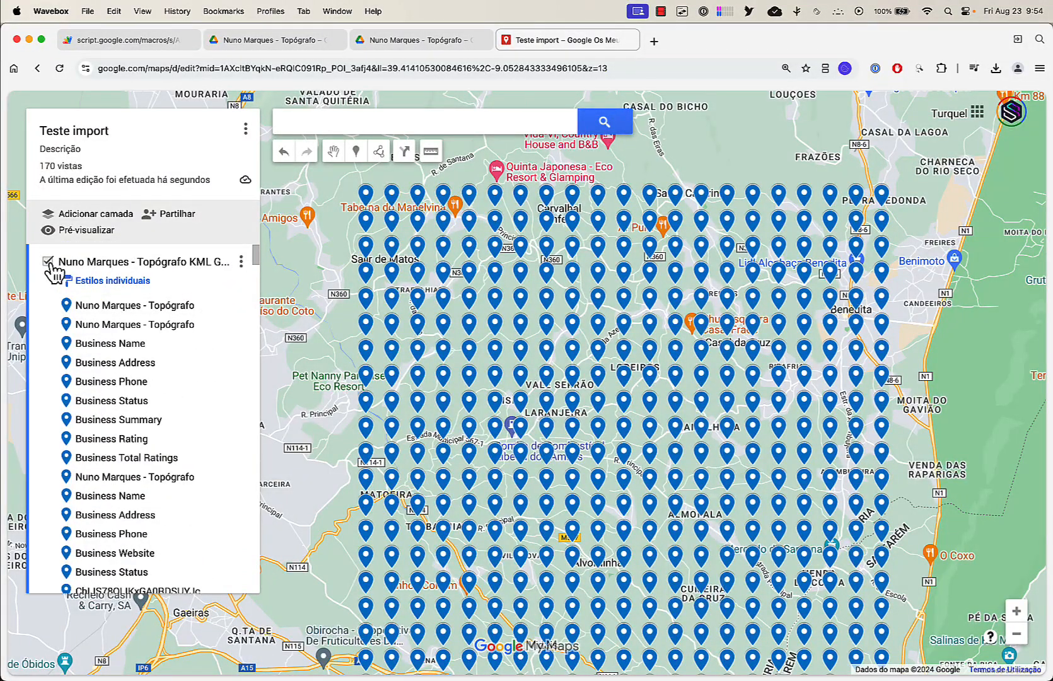
{"action": "left_click", "coordinate": [48, 263]}
{"action": "left_click", "coordinate": [48, 297]}
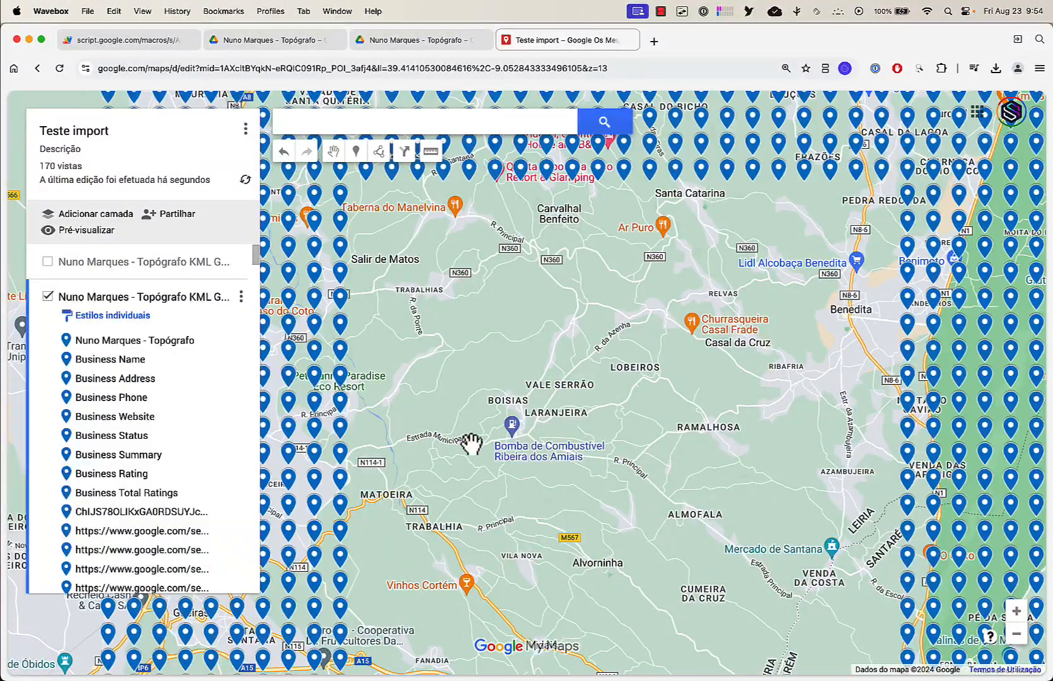
{"action": "left_click", "coordinate": [1013, 637]}
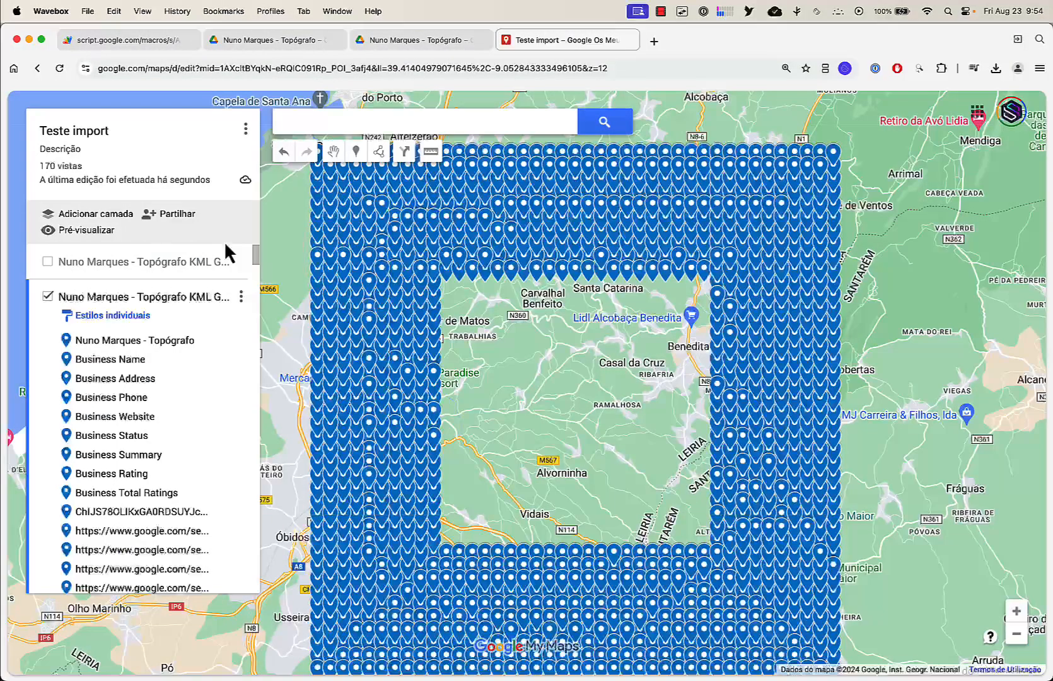
- Switch the Grid Part 1 layer on and off repeatedly while Grid Part 2 stays displayed to check how they fit together
{"action": "left_click", "coordinate": [47, 262]}
{"action": "left_click", "coordinate": [47, 262]}
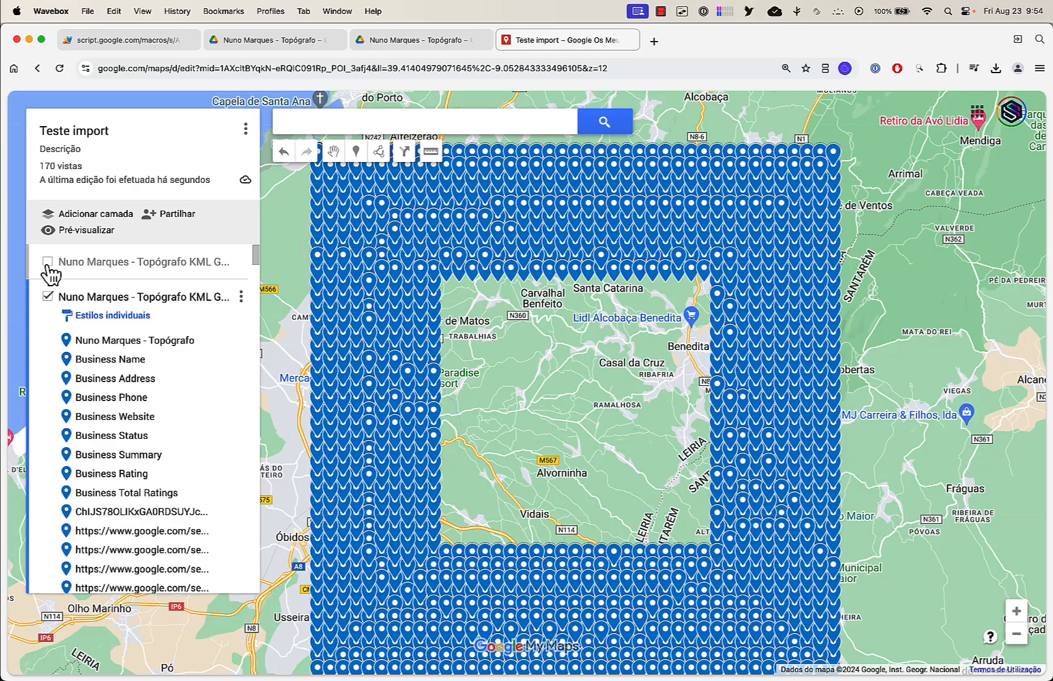
{"action": "left_click", "coordinate": [47, 261]}
{"action": "left_click", "coordinate": [47, 262]}
{"action": "left_click", "coordinate": [48, 261]}
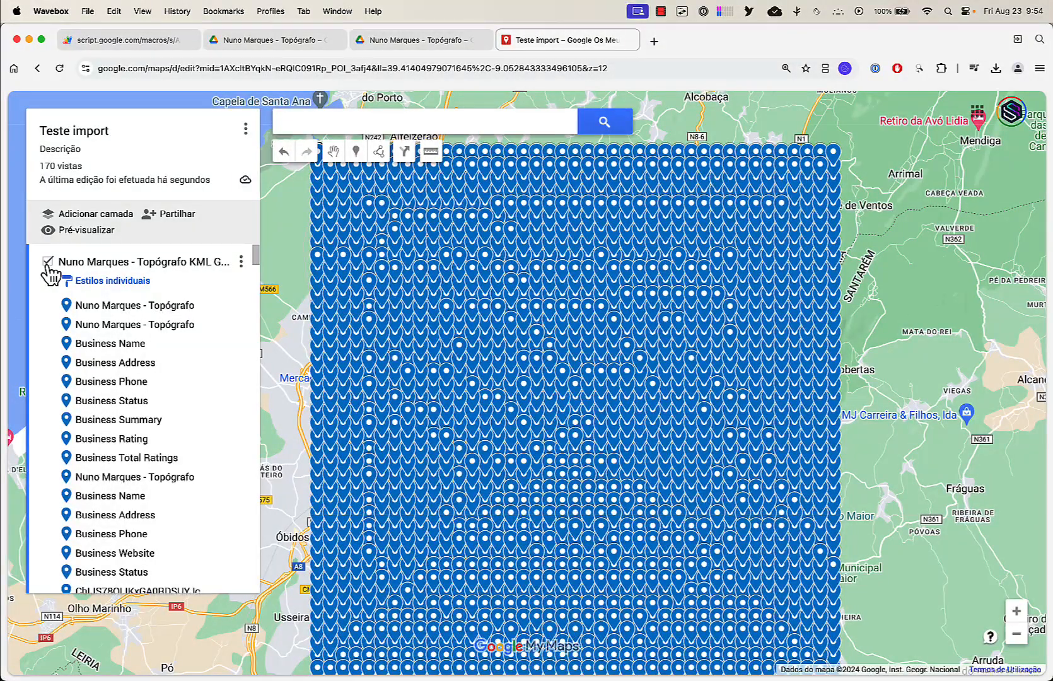
{"action": "left_click", "coordinate": [47, 262]}
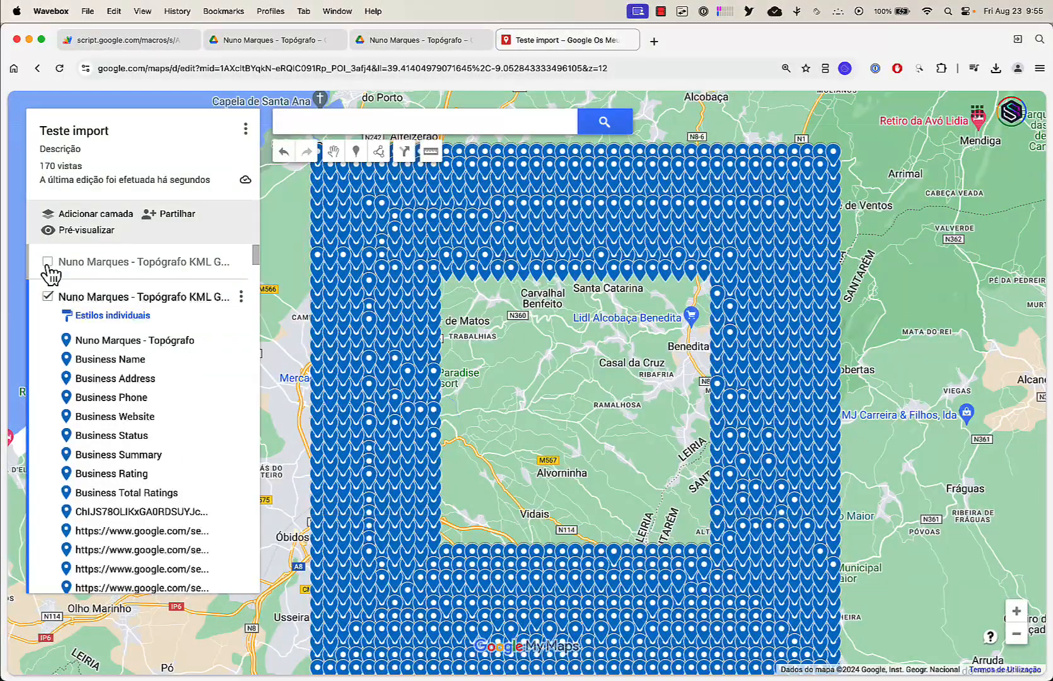
- Hide both grid layers, view each one alone, and display the two together to compare them
{"action": "left_click", "coordinate": [48, 296]}
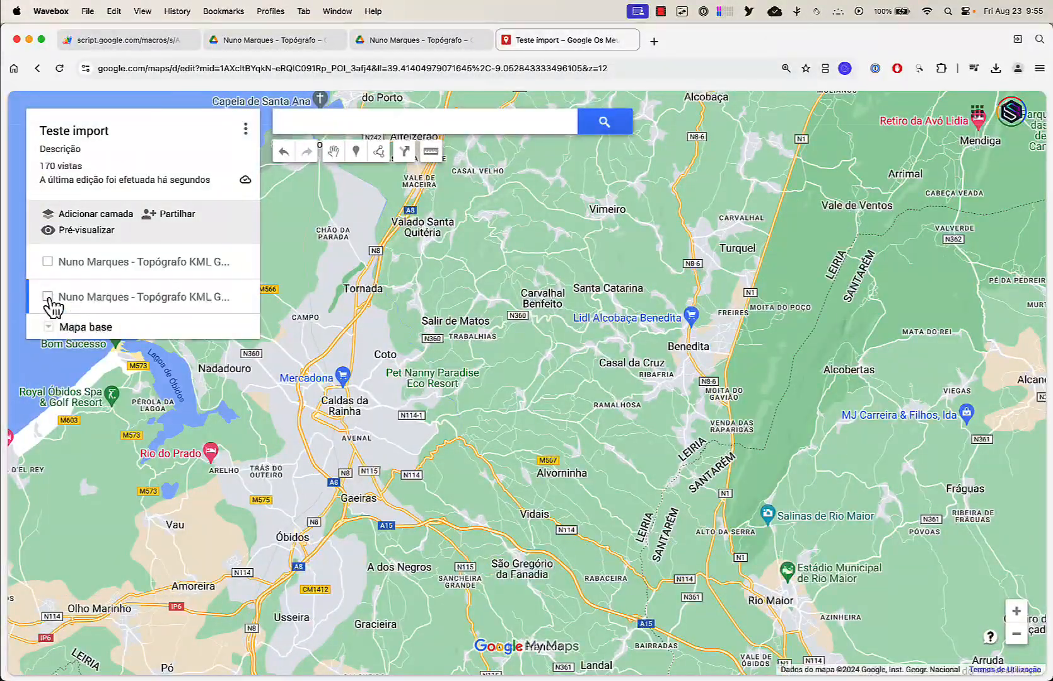
{"action": "left_click", "coordinate": [47, 262]}
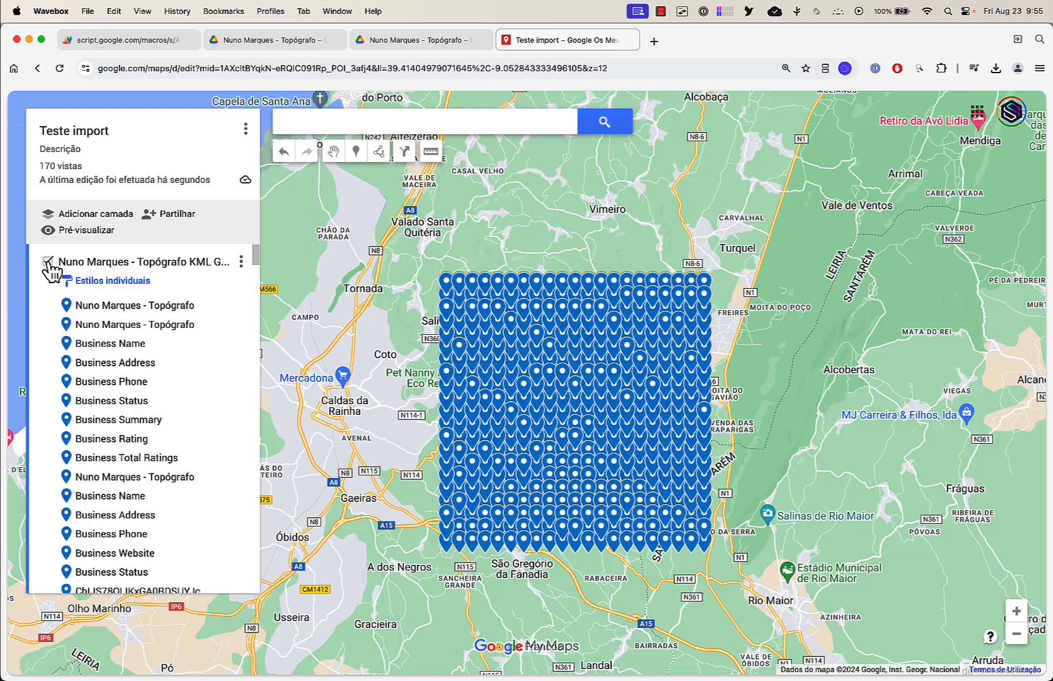
{"action": "left_click", "coordinate": [47, 262]}
{"action": "left_click", "coordinate": [47, 297]}
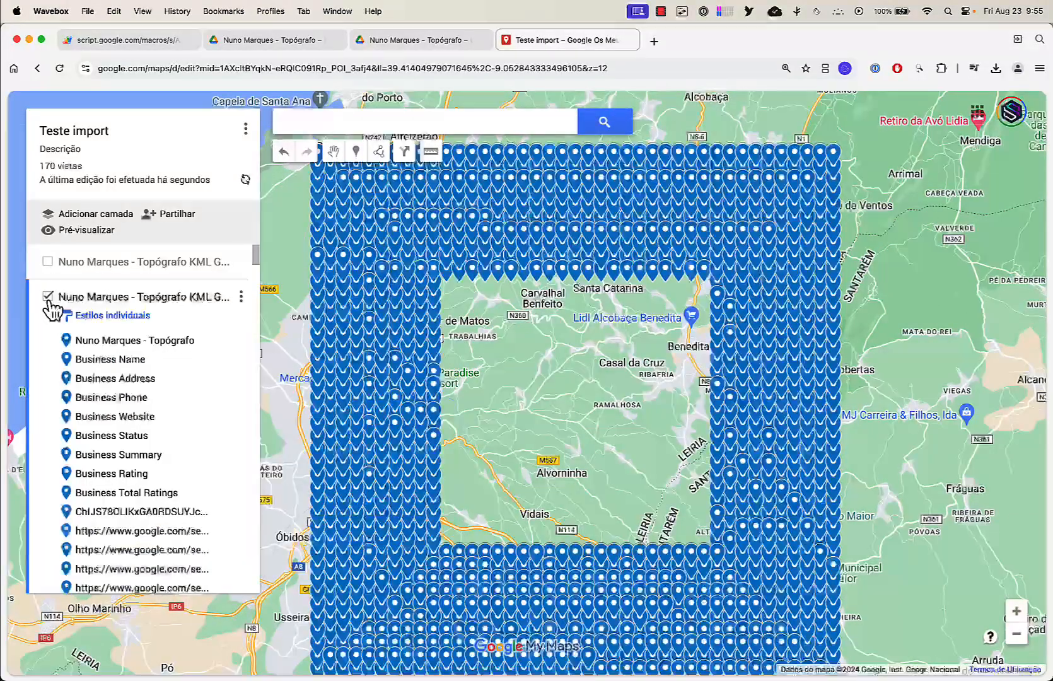
{"action": "left_click", "coordinate": [47, 262]}
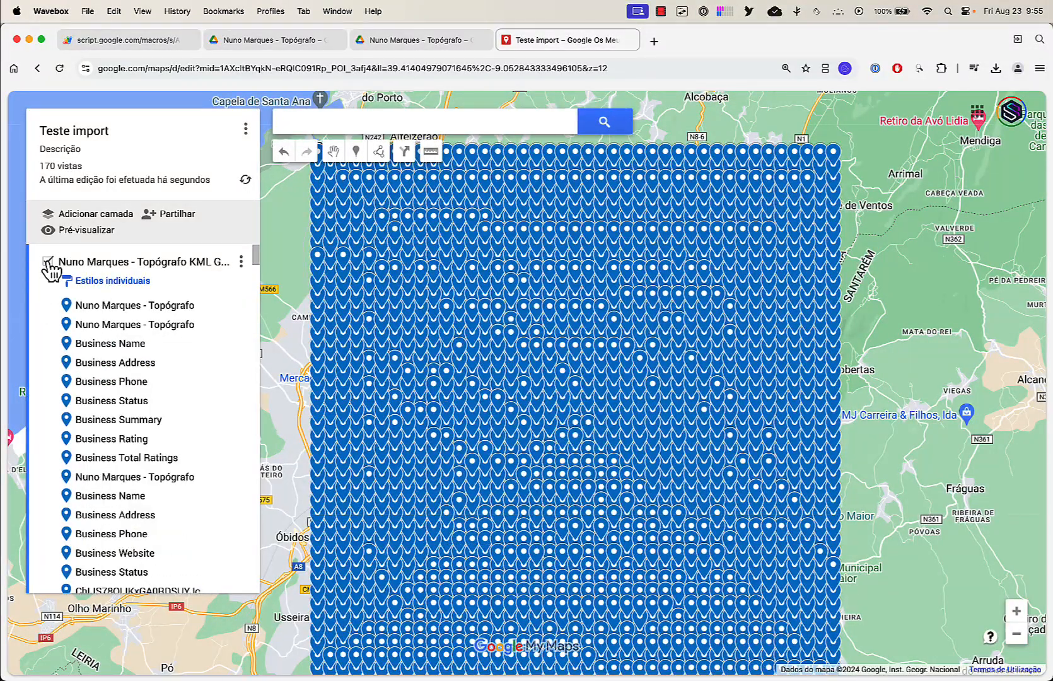
{"action": "left_click", "coordinate": [48, 262]}
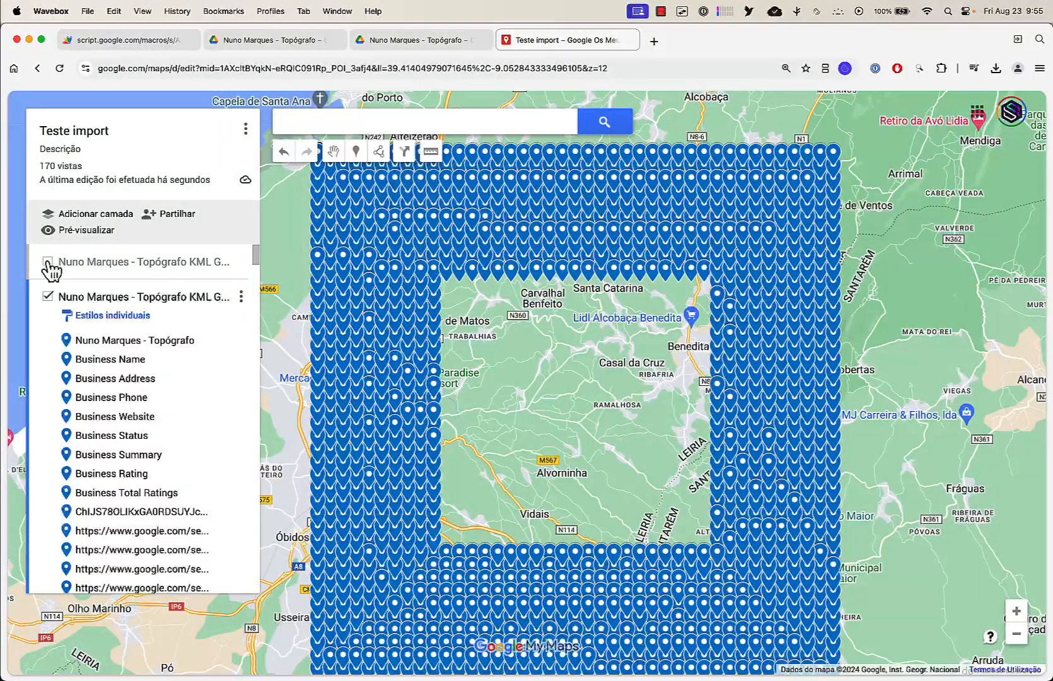
{"action": "left_click", "coordinate": [47, 262]}
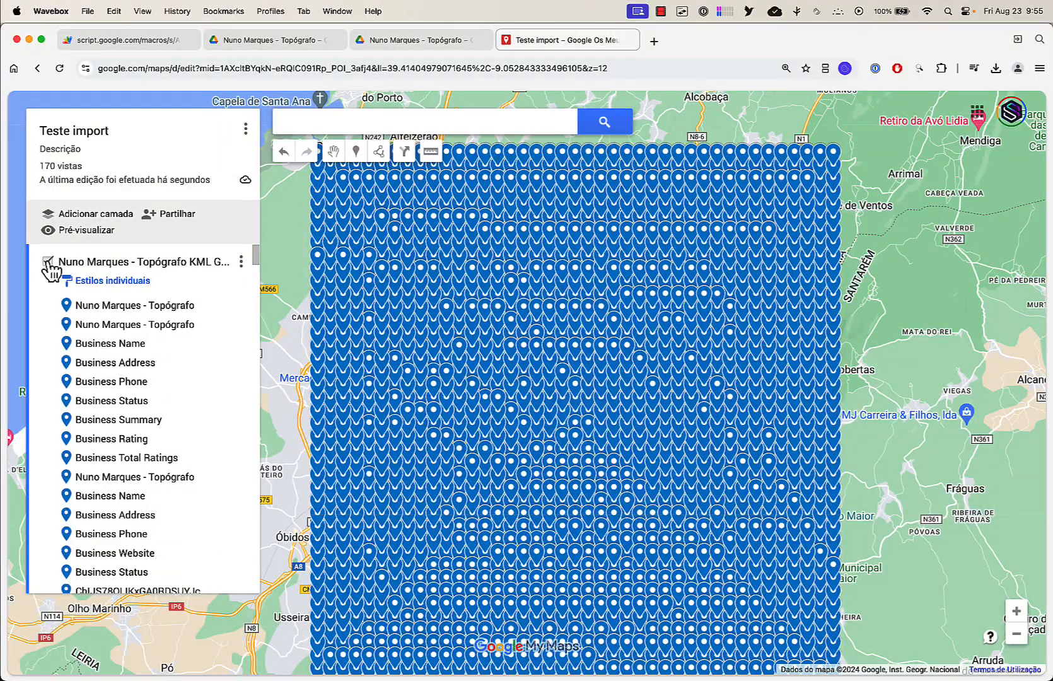
- Hide both grid layers and add two new untitled layers to the map
{"action": "left_click", "coordinate": [47, 263]}
{"action": "left_click", "coordinate": [47, 297]}
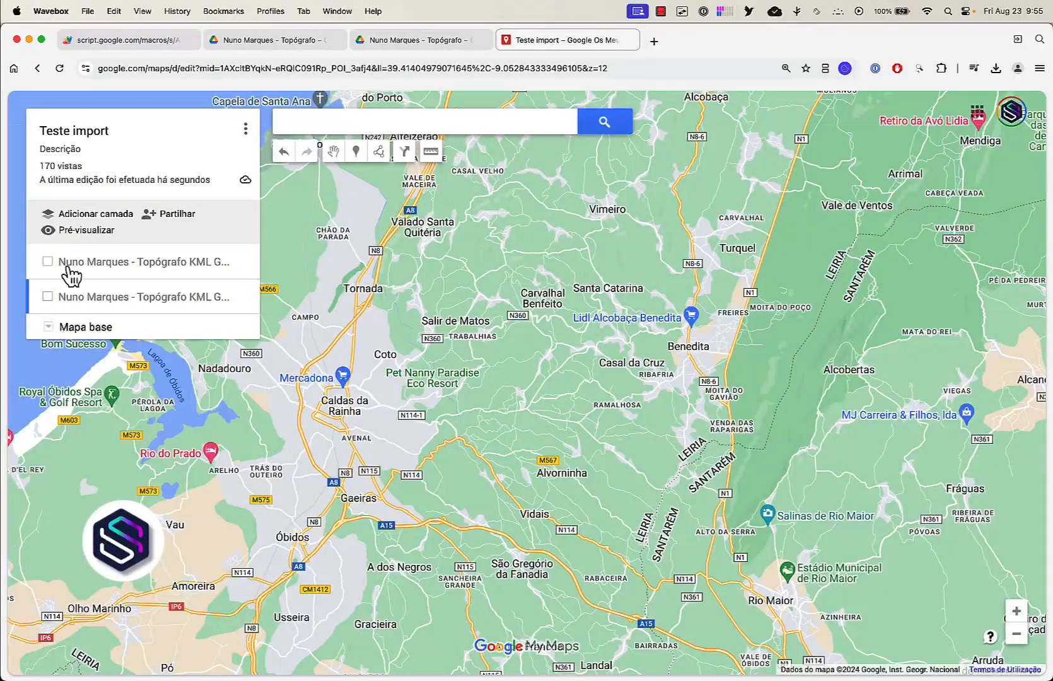
{"action": "left_click", "coordinate": [99, 215]}
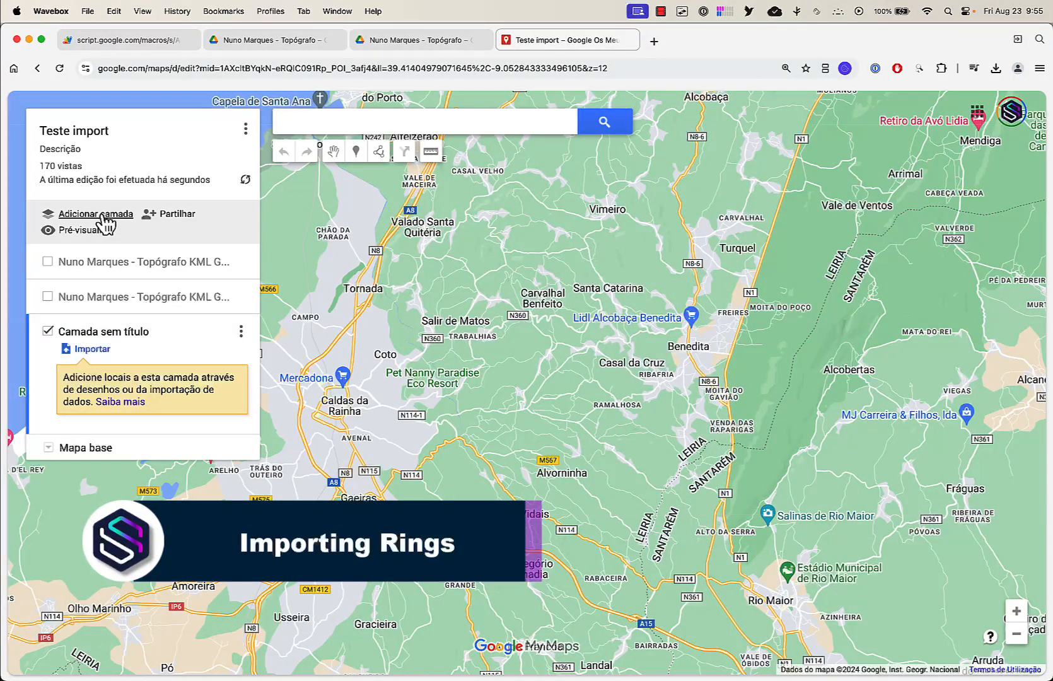
{"action": "left_click", "coordinate": [99, 214]}
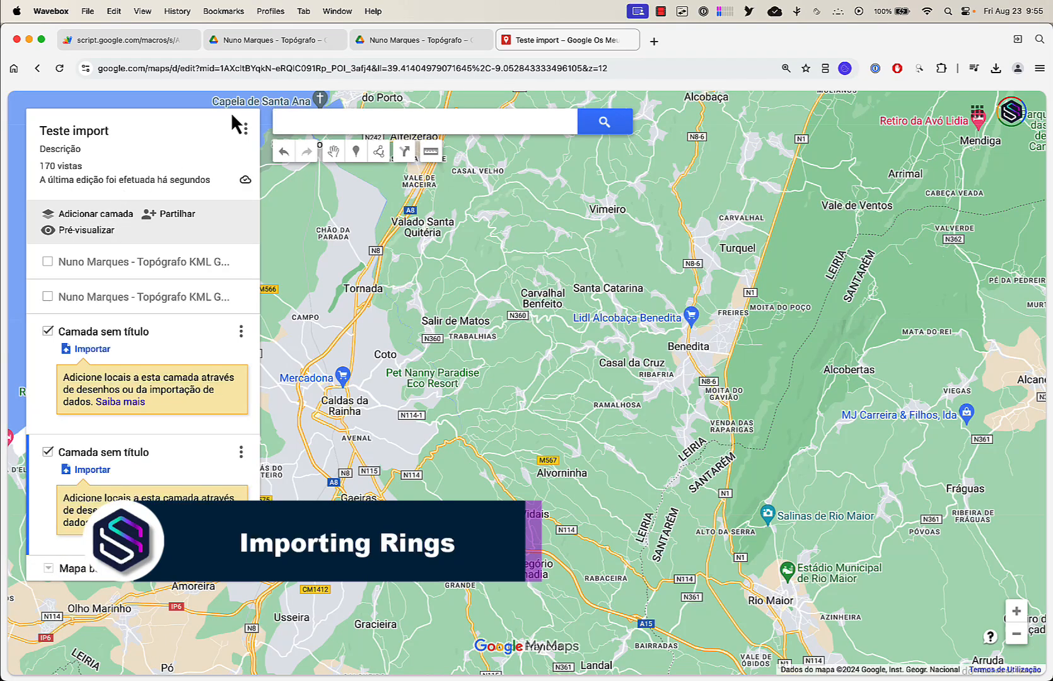
- Import KML Rings Part 1 (3).kml into the first untitled layer
{"action": "left_click", "coordinate": [101, 351]}
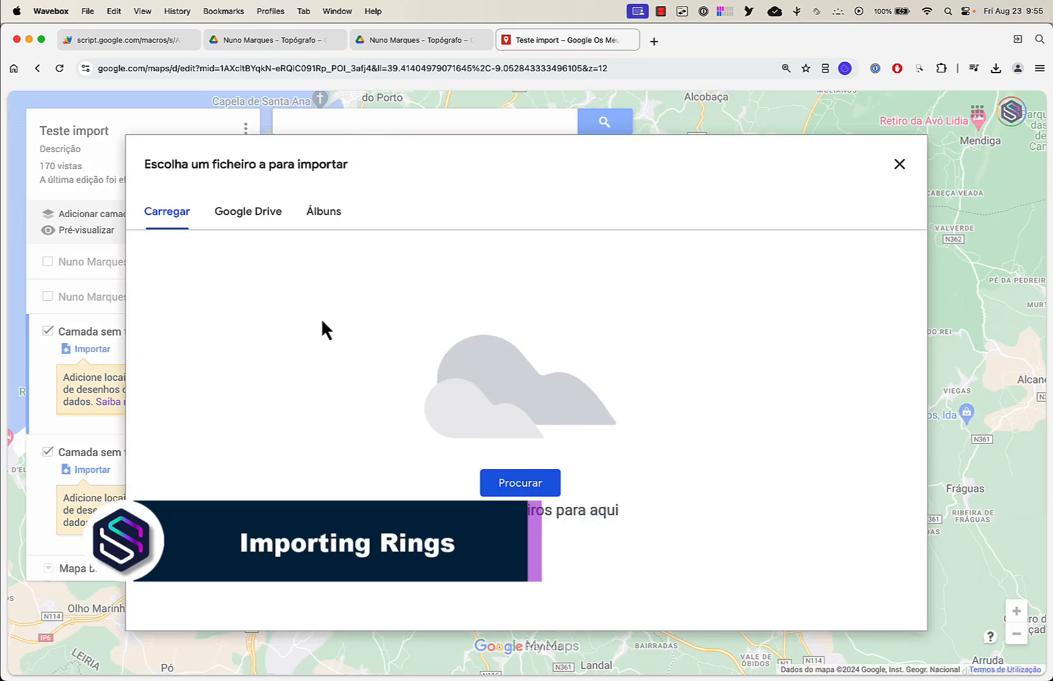
{"action": "left_click", "coordinate": [510, 484]}
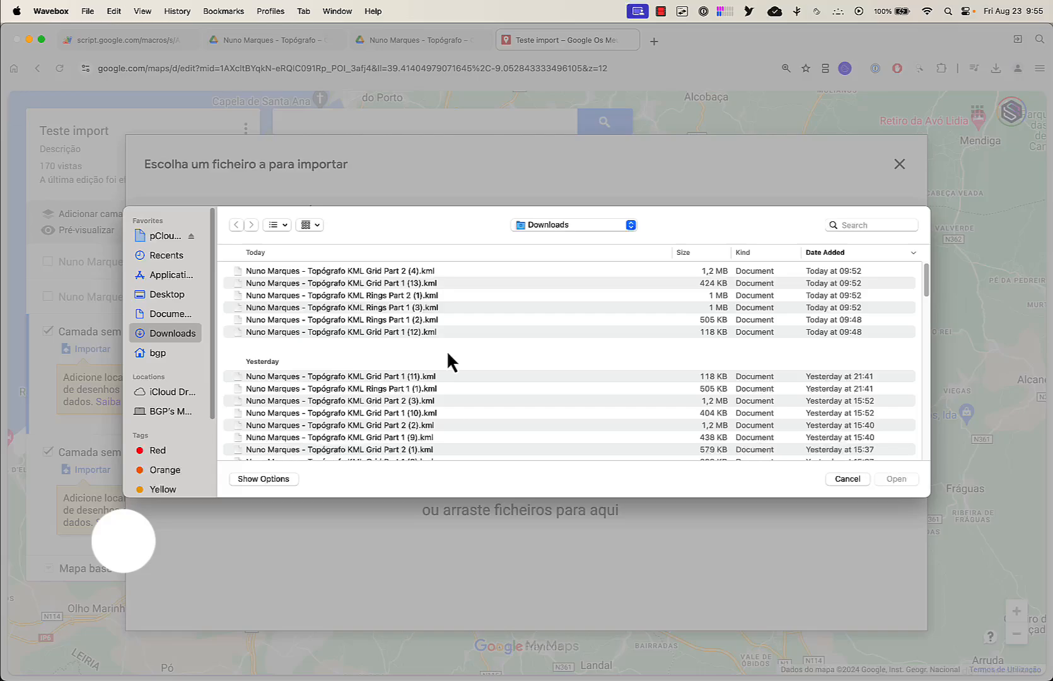
{"action": "double_click", "coordinate": [431, 309]}
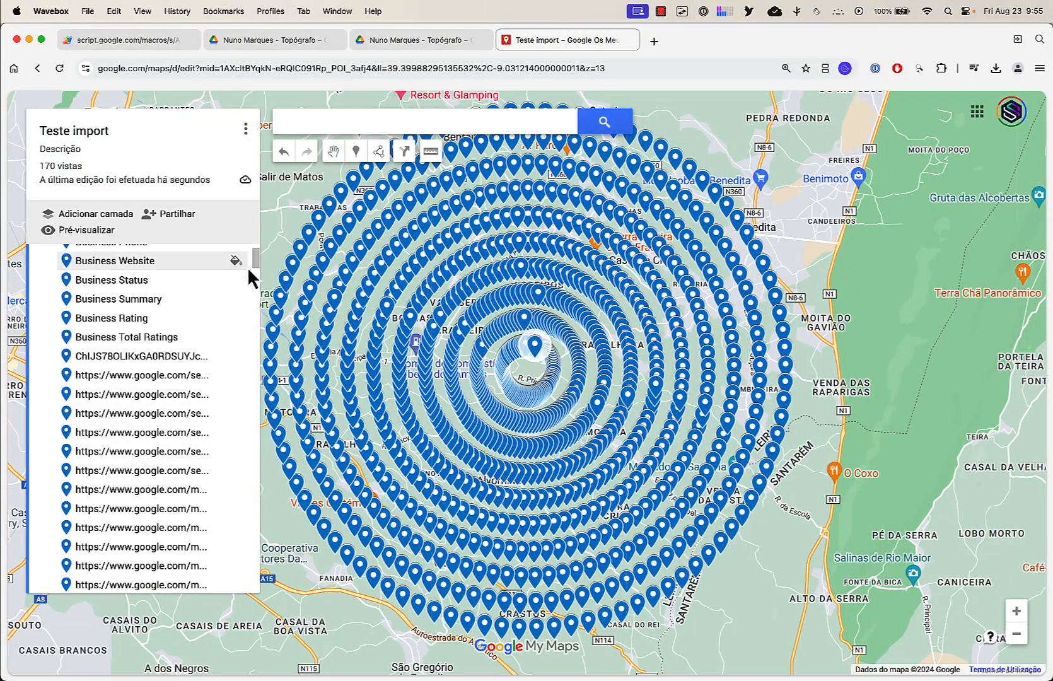
- Display the Grid Part 1 layer together with the Rings Part 1 layer and examine how their markers overlap
{"action": "scroll", "coordinate": [254, 271], "scroll_direction": "up", "scroll_amount": 5}
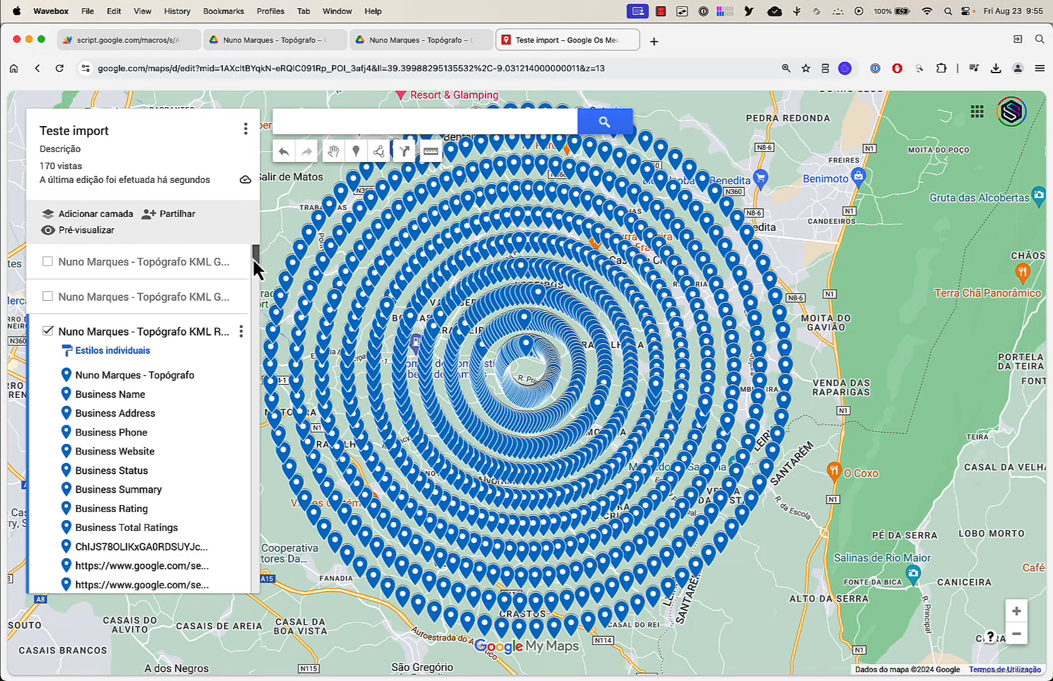
{"action": "left_click", "coordinate": [48, 264]}
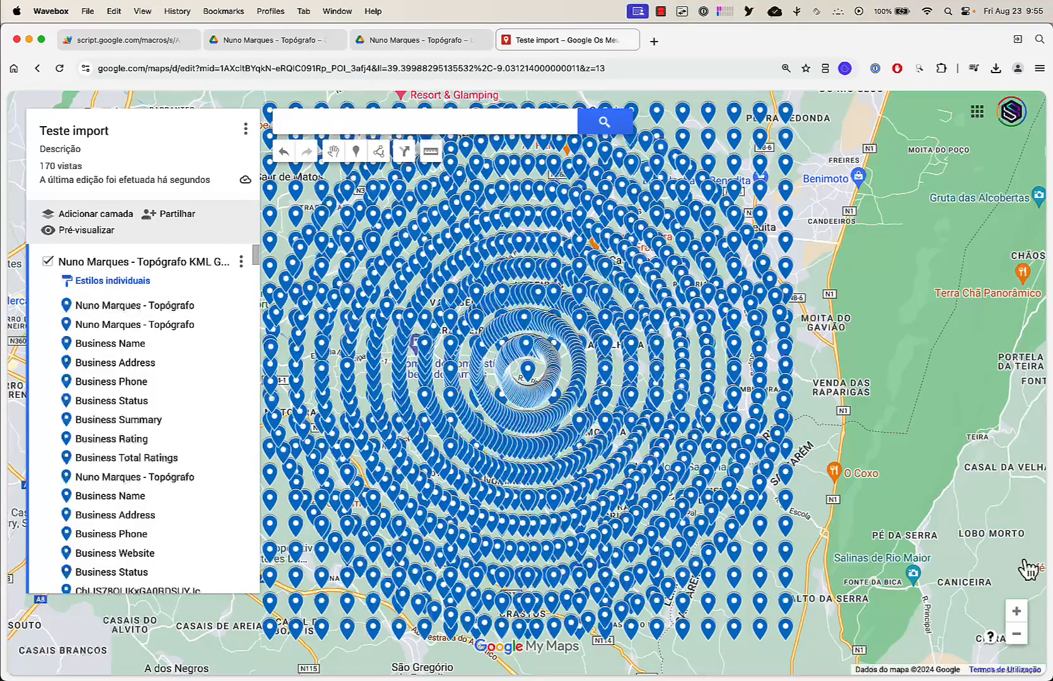
{"action": "left_click", "coordinate": [1011, 638]}
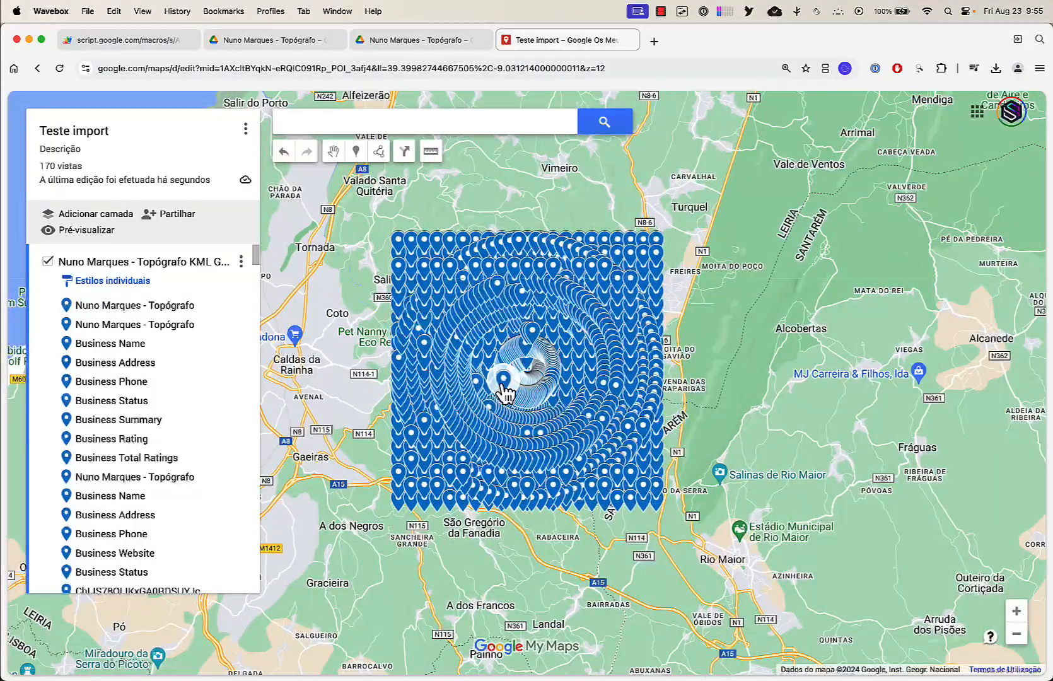
- Hide the Grid Part 1 and Rings Part 1 layers and import KML Rings Part 2 (1).kml into the remaining untitled layer
{"action": "left_click", "coordinate": [48, 262]}
{"action": "left_click", "coordinate": [48, 333]}
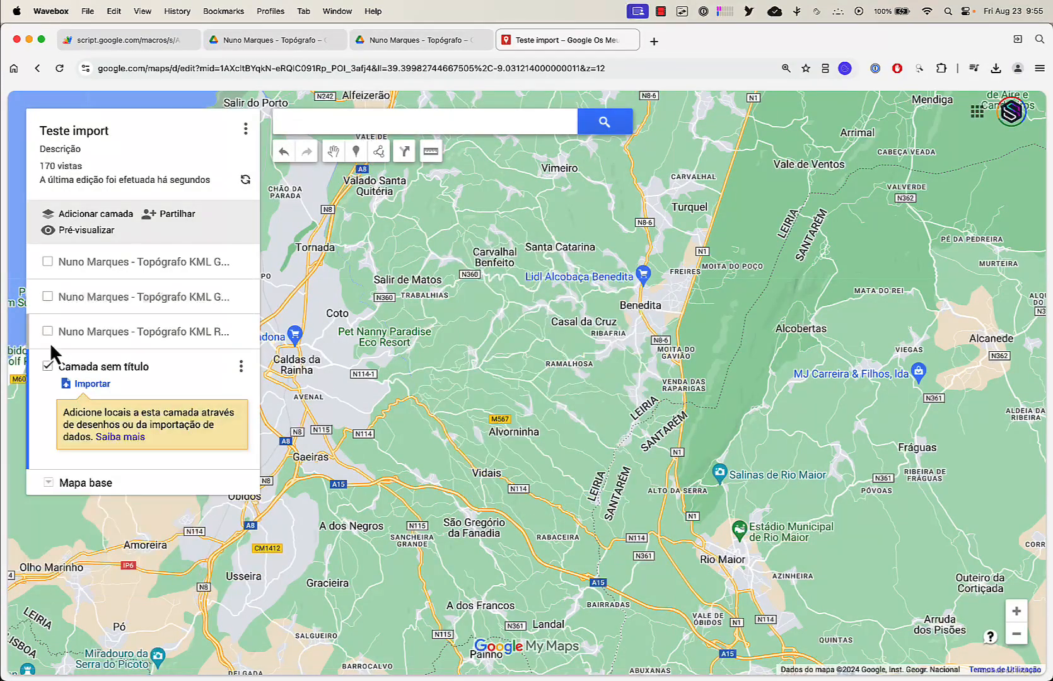
{"action": "left_click", "coordinate": [92, 385]}
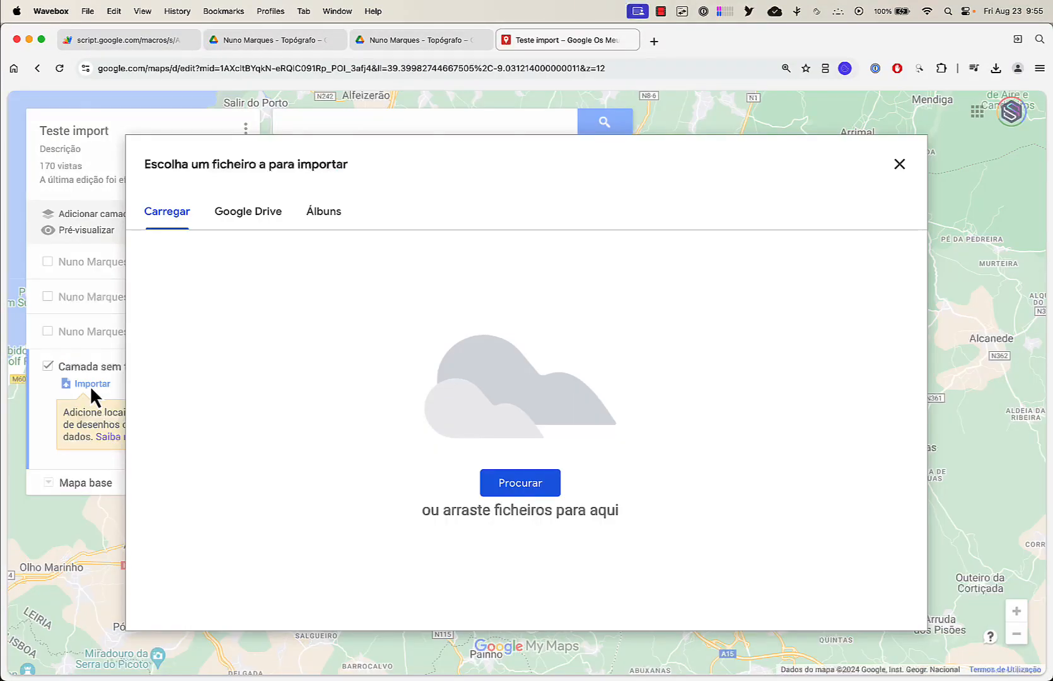
{"action": "left_click", "coordinate": [502, 488]}
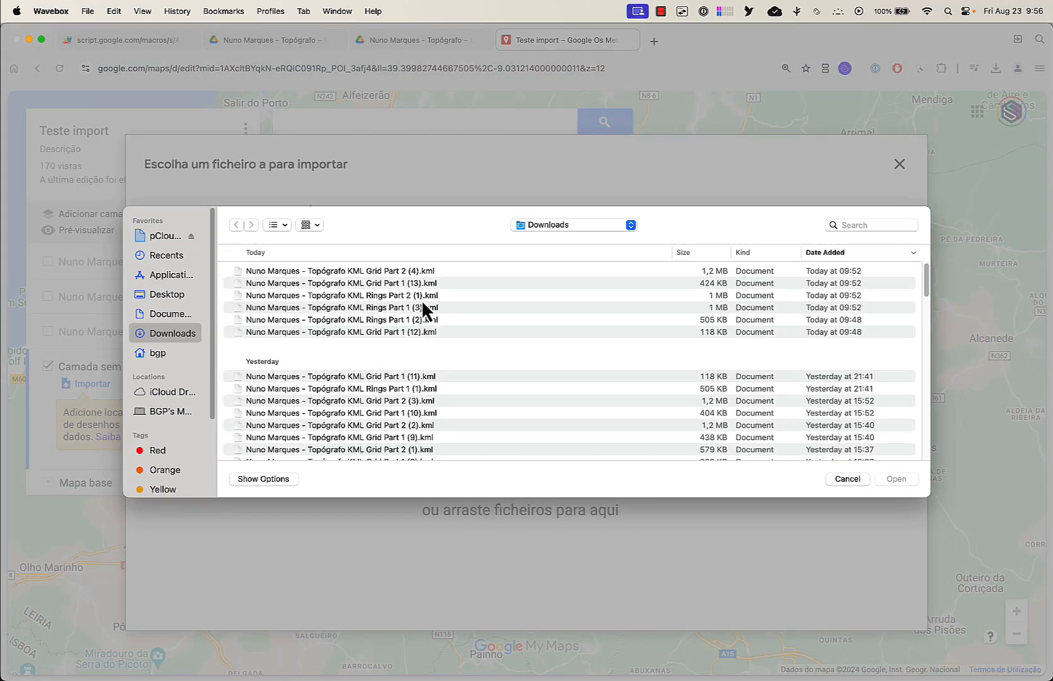
{"action": "double_click", "coordinate": [423, 297]}
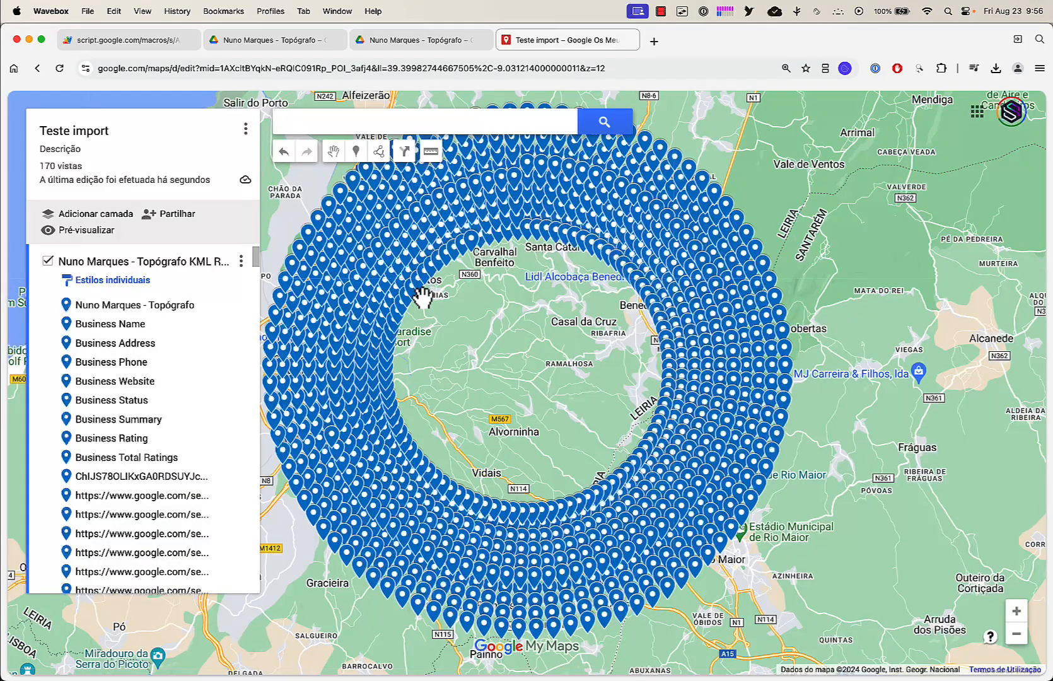
- Display the Rings Part 1, Grid Part 2 and Grid Part 1 layers together with Rings Part 2 and examine the combined marker coverage
{"action": "left_click", "coordinate": [48, 261]}
{"action": "left_click", "coordinate": [48, 366]}
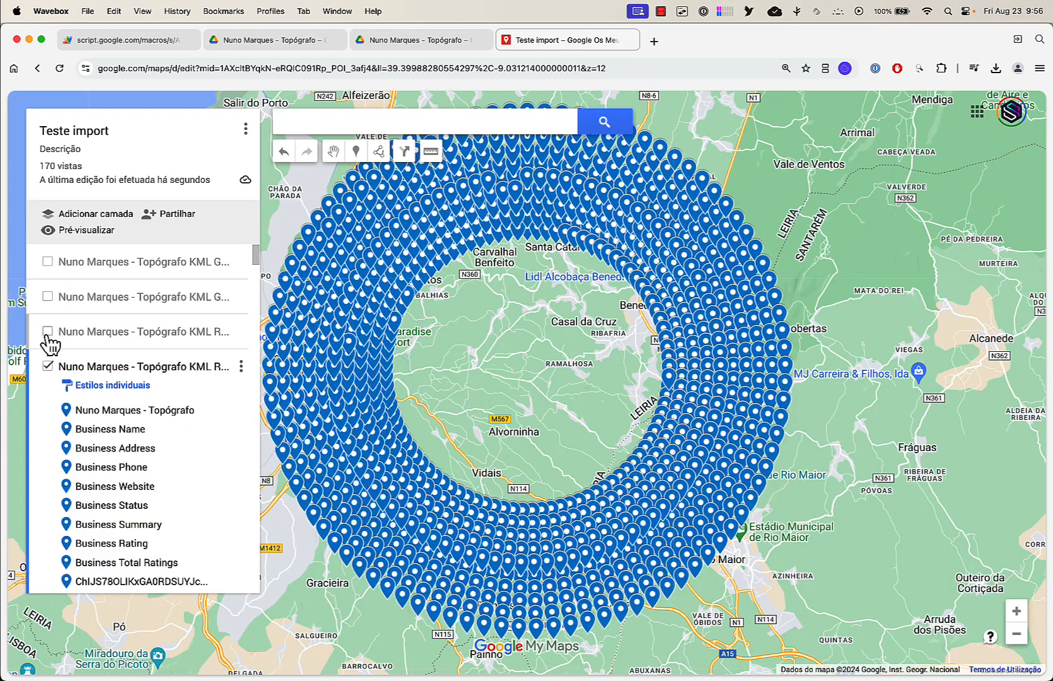
{"action": "left_click", "coordinate": [47, 331]}
{"action": "left_click", "coordinate": [48, 333]}
{"action": "left_click", "coordinate": [48, 333]}
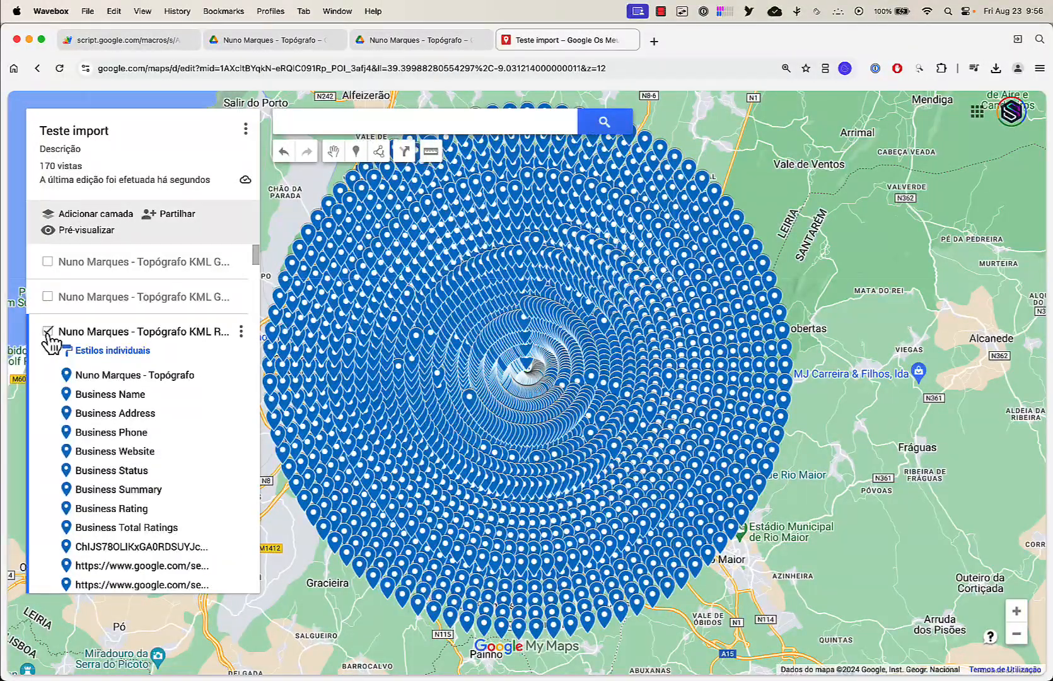
{"action": "left_click", "coordinate": [50, 297]}
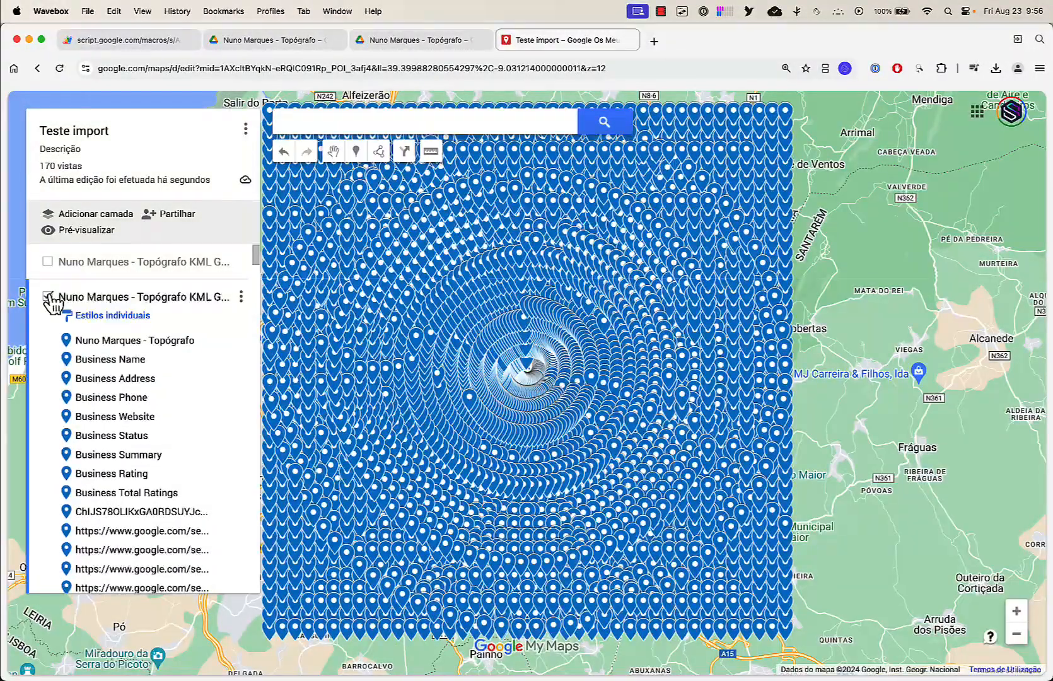
{"action": "left_click", "coordinate": [48, 262]}
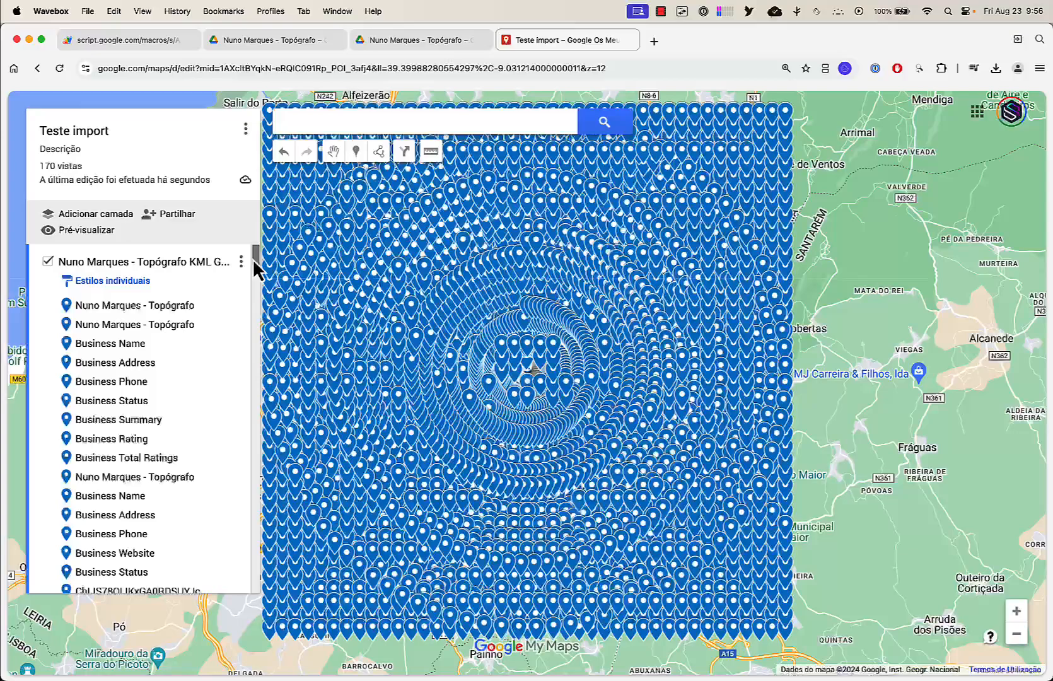
{"action": "mouse_move", "coordinate": [253, 259]}
{"action": "left_mouse_down"}
{"action": "mouse_move", "coordinate": [253, 415]}
{"action": "mouse_move", "coordinate": [262, 250]}
{"action": "left_mouse_up"}
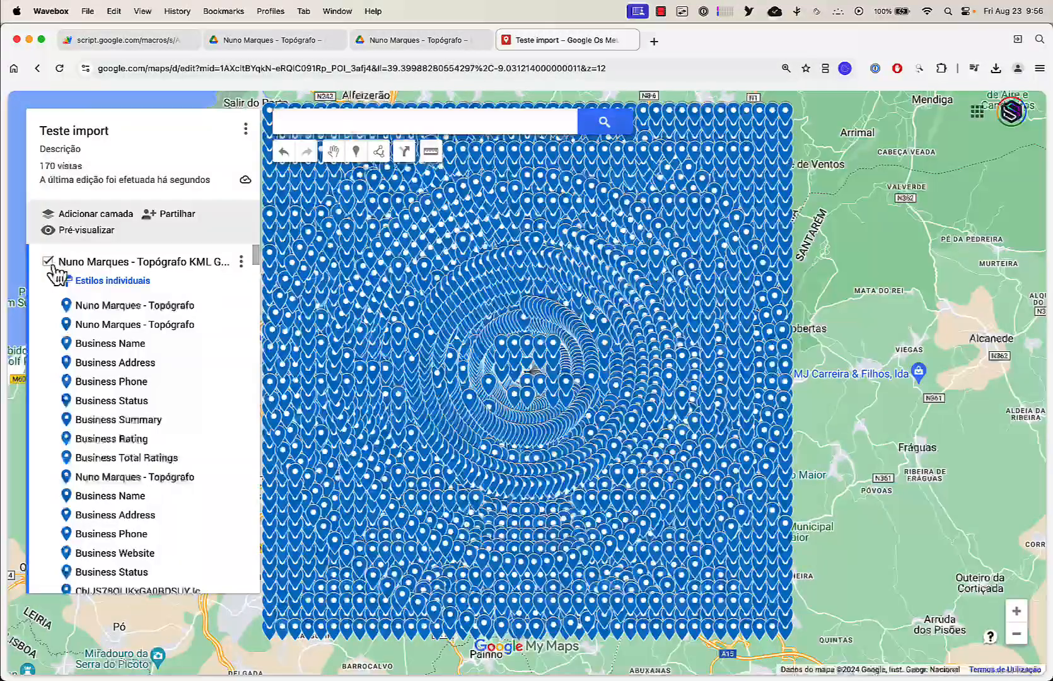
- Hide all four layers and view the Rings Part 1 and Rings Part 2 layers one at a time, hiding each again
{"action": "left_click", "coordinate": [49, 264]}
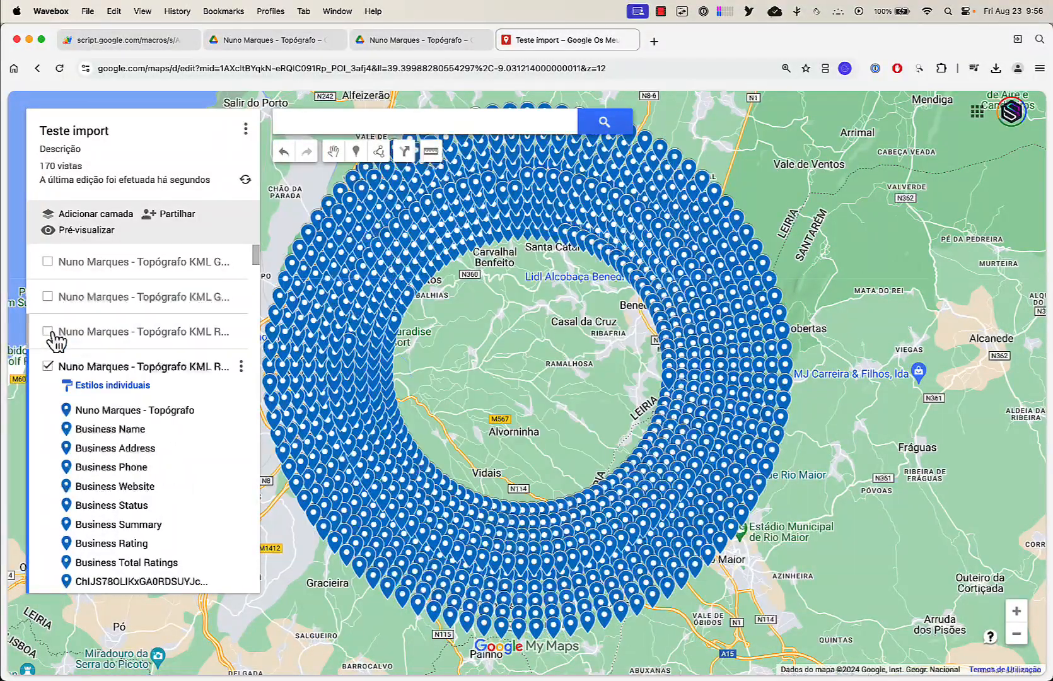
{"action": "left_click", "coordinate": [49, 368]}
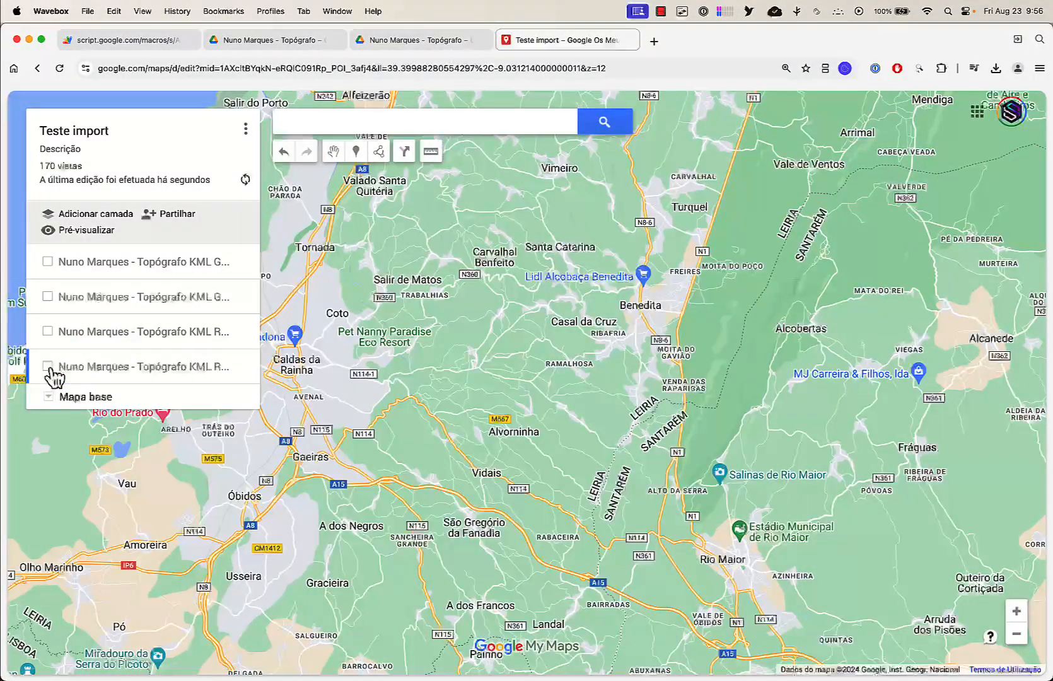
{"action": "left_click", "coordinate": [48, 332]}
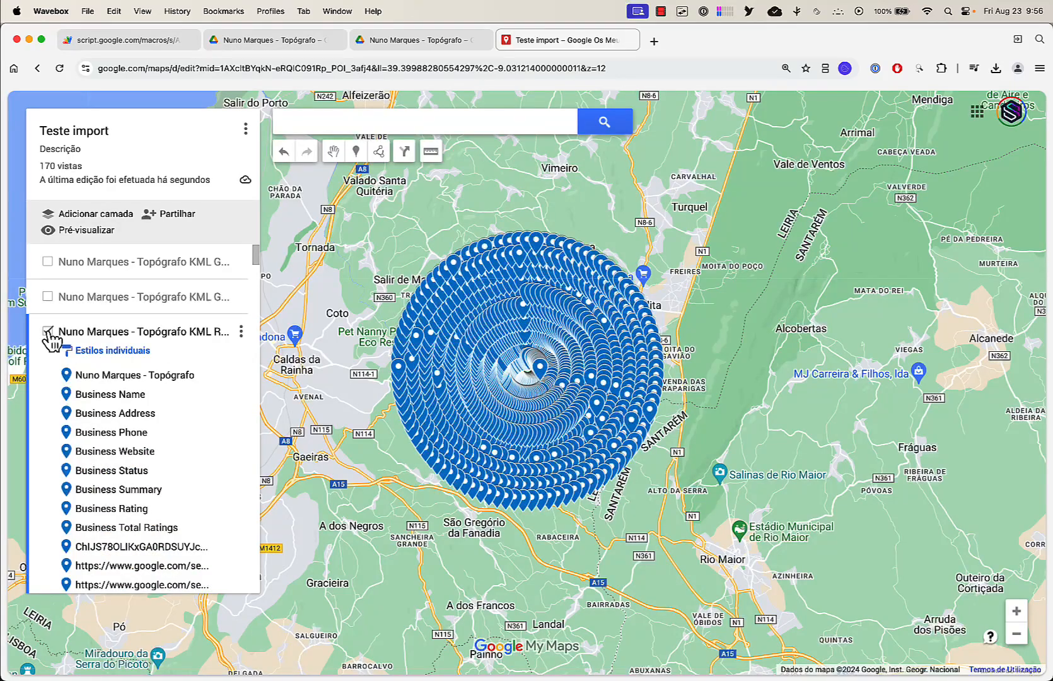
{"action": "left_click", "coordinate": [48, 333]}
{"action": "left_click", "coordinate": [50, 368]}
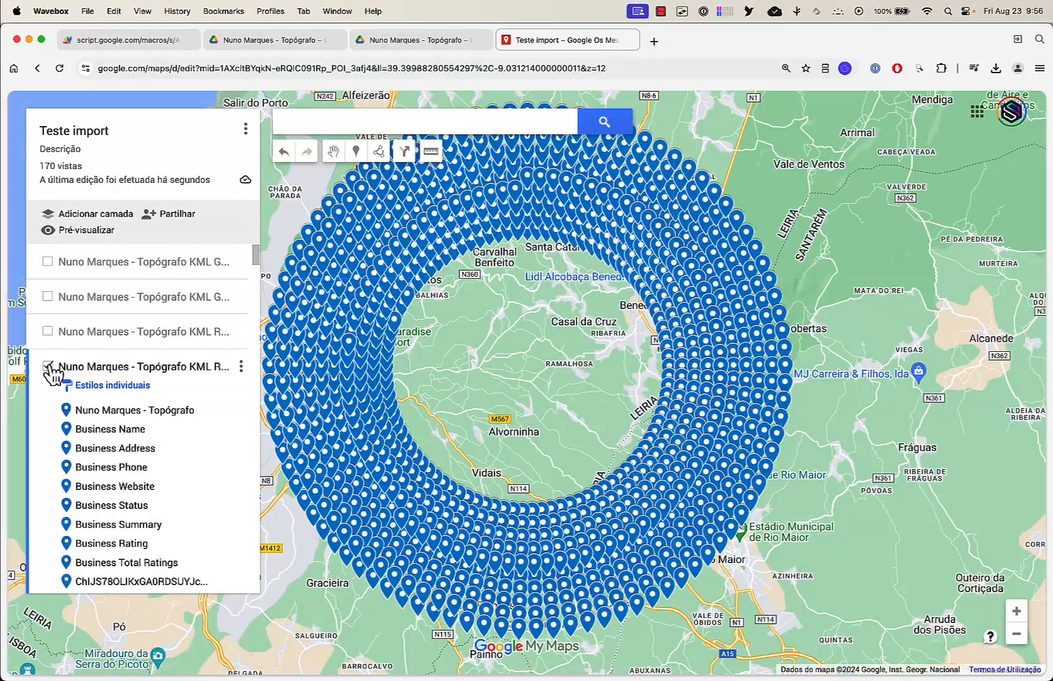
{"action": "left_click", "coordinate": [49, 367]}
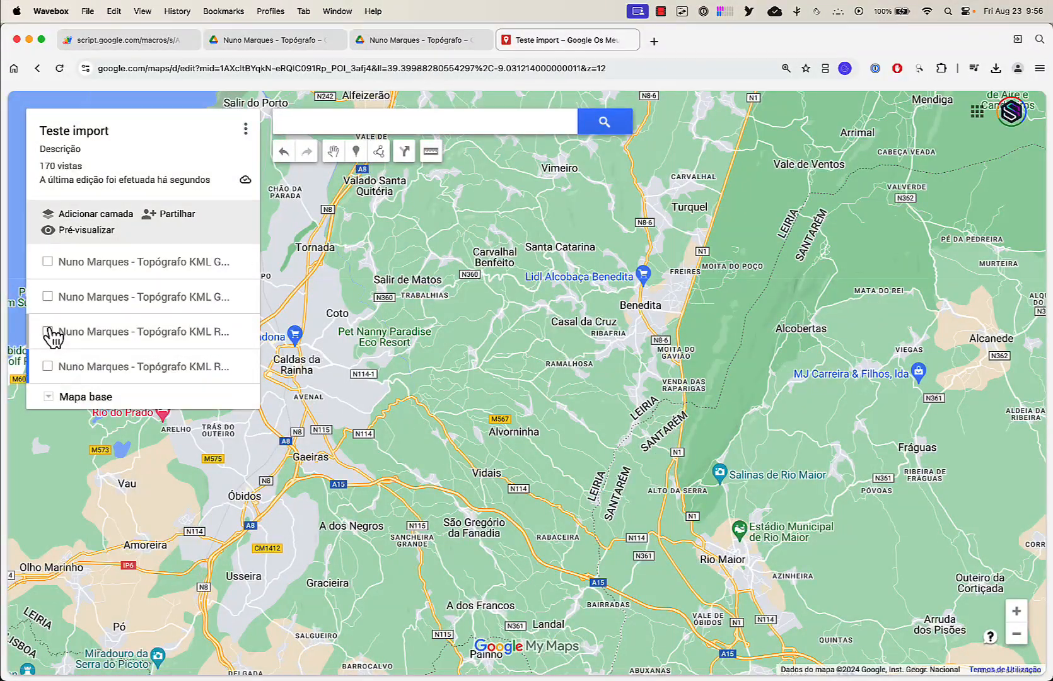
- Briefly display the Grid Part 2 layer on its own to compare its coverage with the rings, leaving all layers hidden
{"action": "left_click", "coordinate": [51, 334]}
{"action": "left_click", "coordinate": [50, 336]}
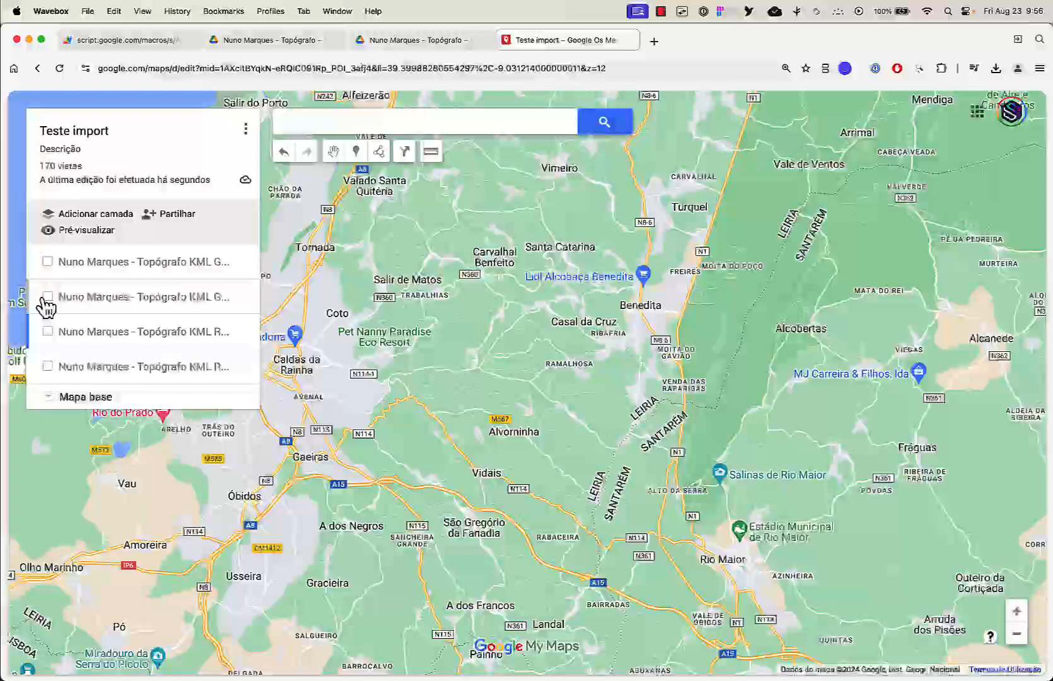
{"action": "left_click", "coordinate": [49, 298]}
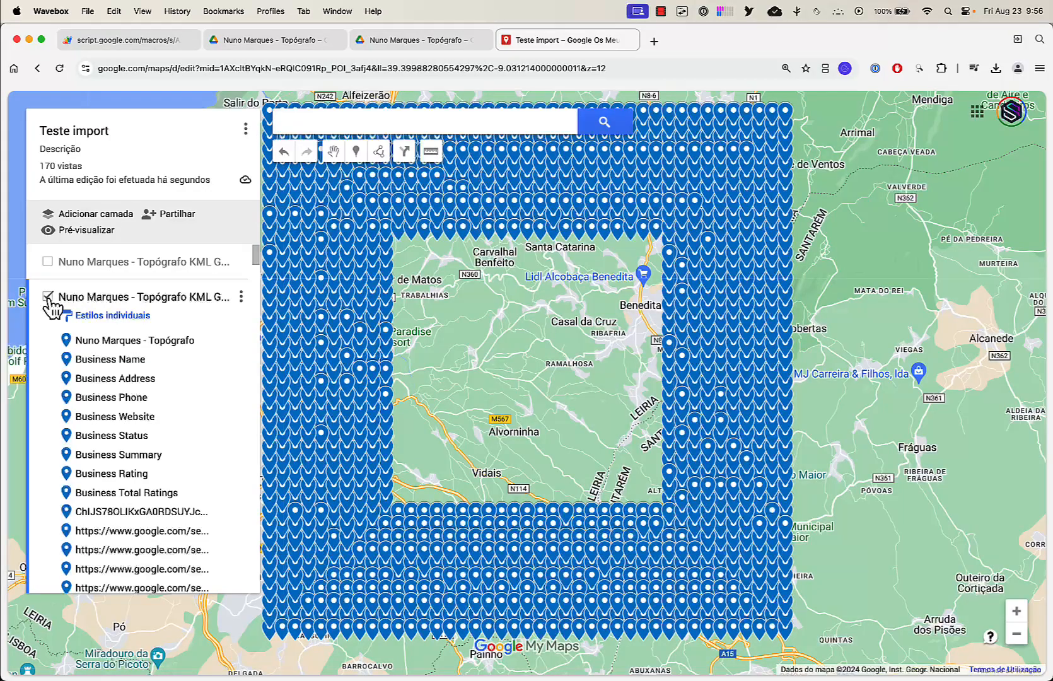
{"action": "left_click", "coordinate": [48, 297]}
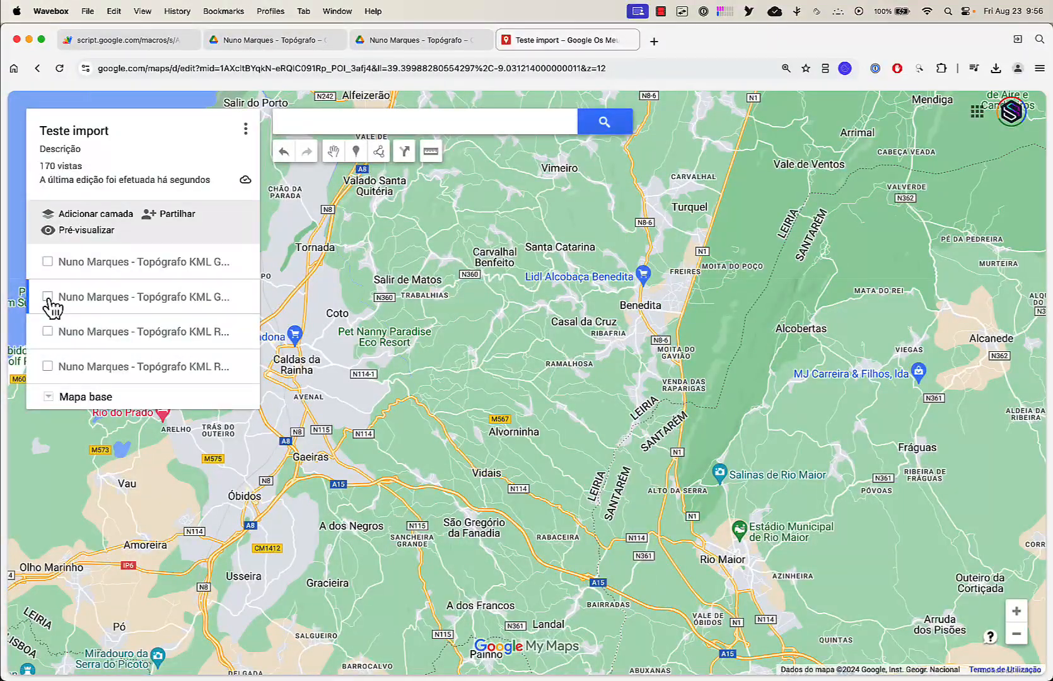